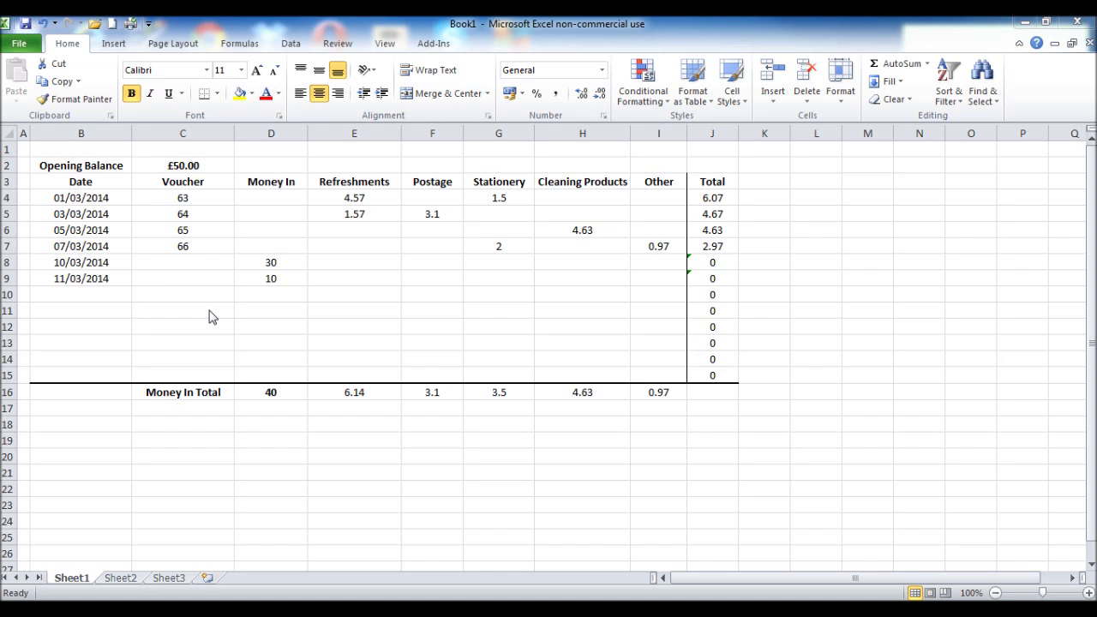
# Enter the 15/03/2014 voucher 67 row (refreshments 4, postage 1, stationery 1.50) and start the 17/03 row.
pyautogui.click(100, 297)
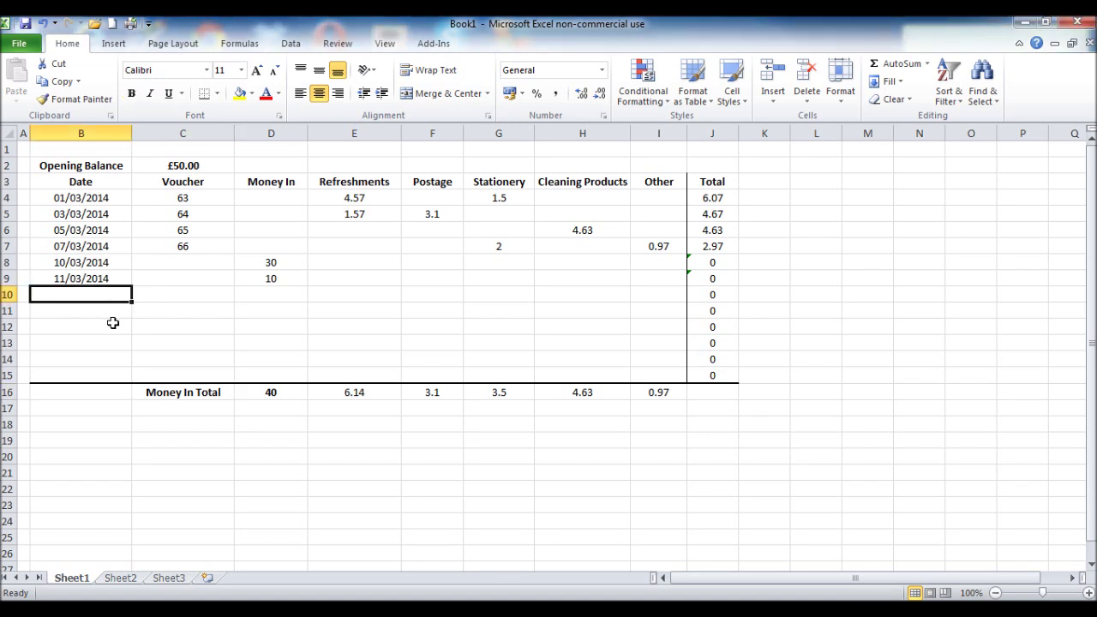
pyautogui.write('15/03')
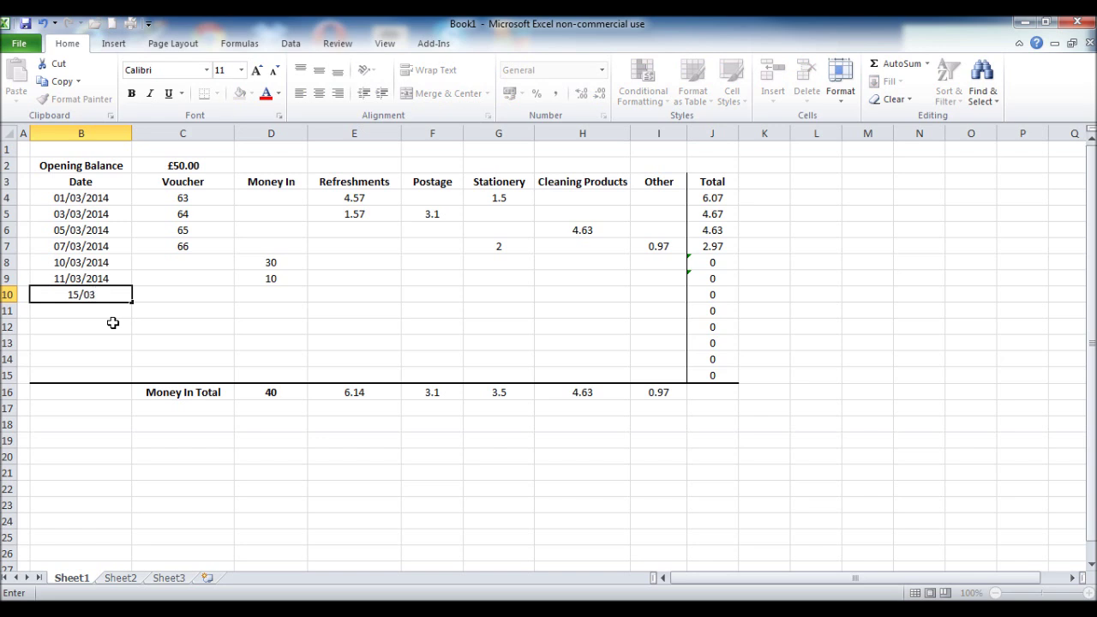
pyautogui.write('/2014')
pyautogui.press('Tab')
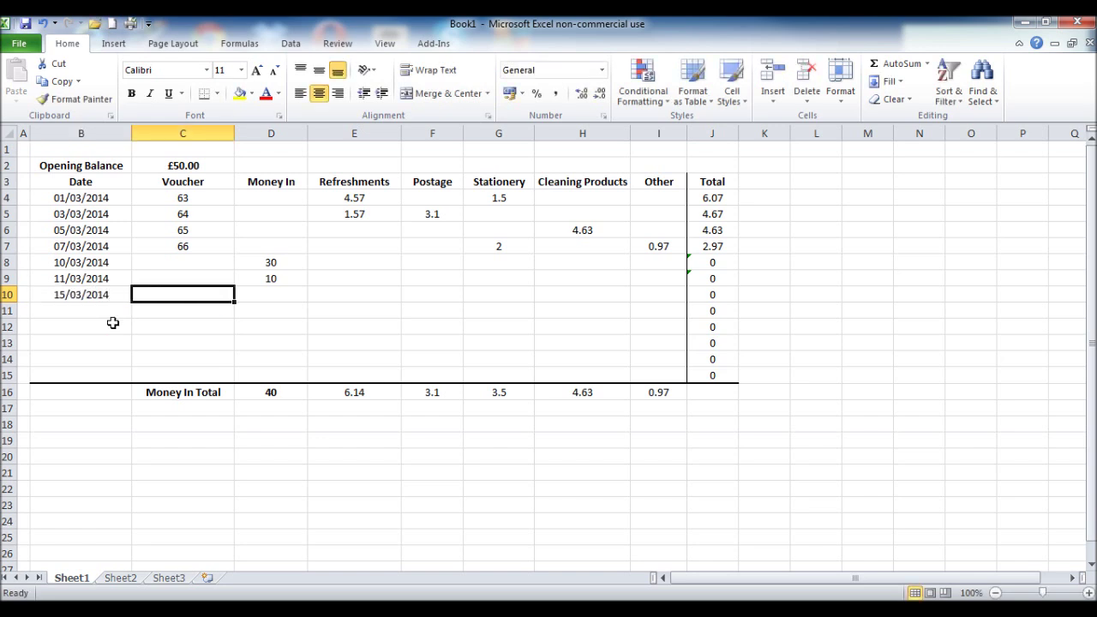
pyautogui.write('67')
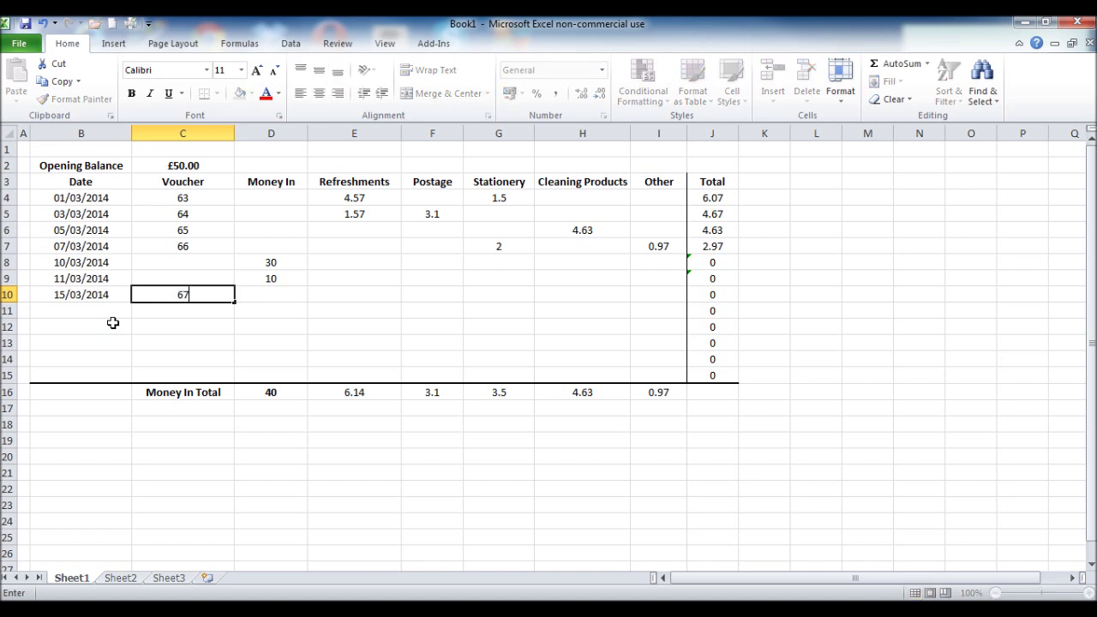
pyautogui.press('Tab')
pyautogui.press('Tab')
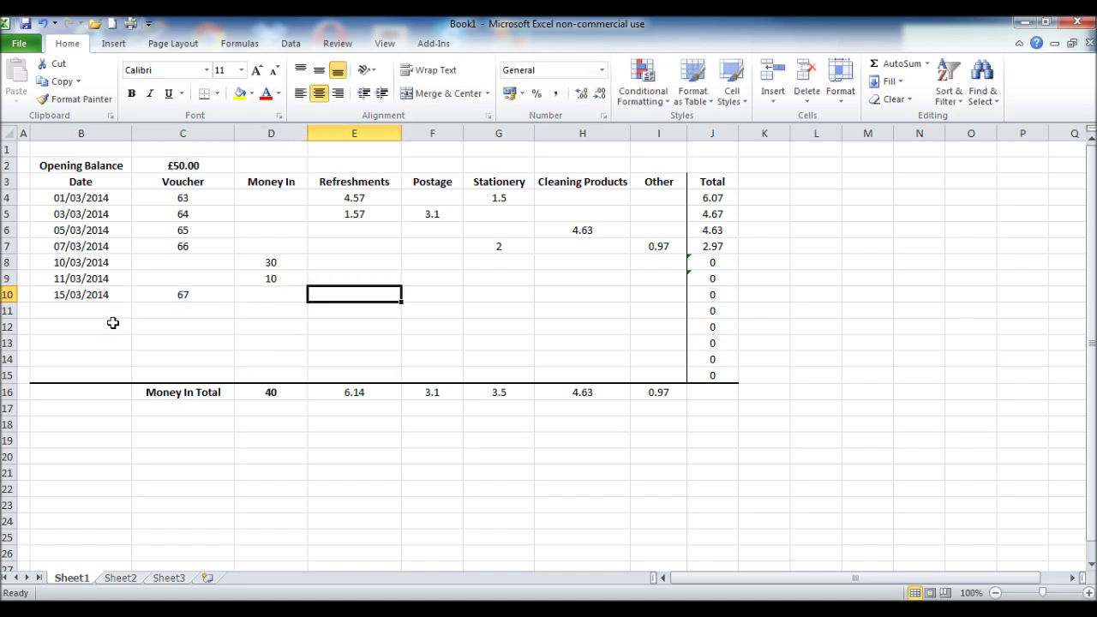
pyautogui.write('4')
pyautogui.press('Tab')
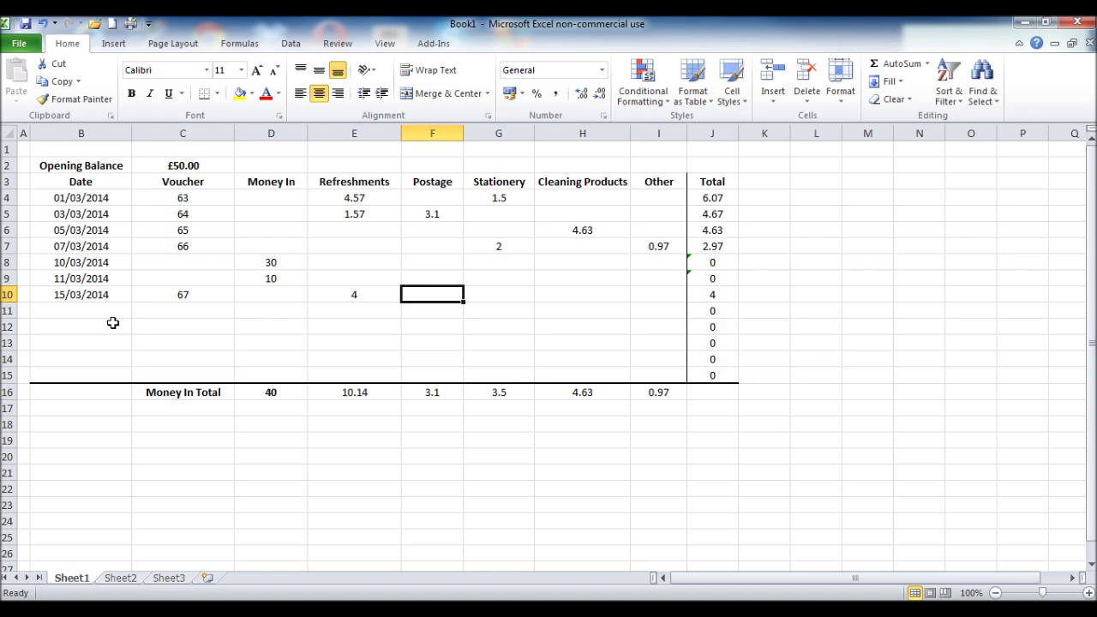
pyautogui.write('1')
pyautogui.press('Tab')
pyautogui.write('1.50')
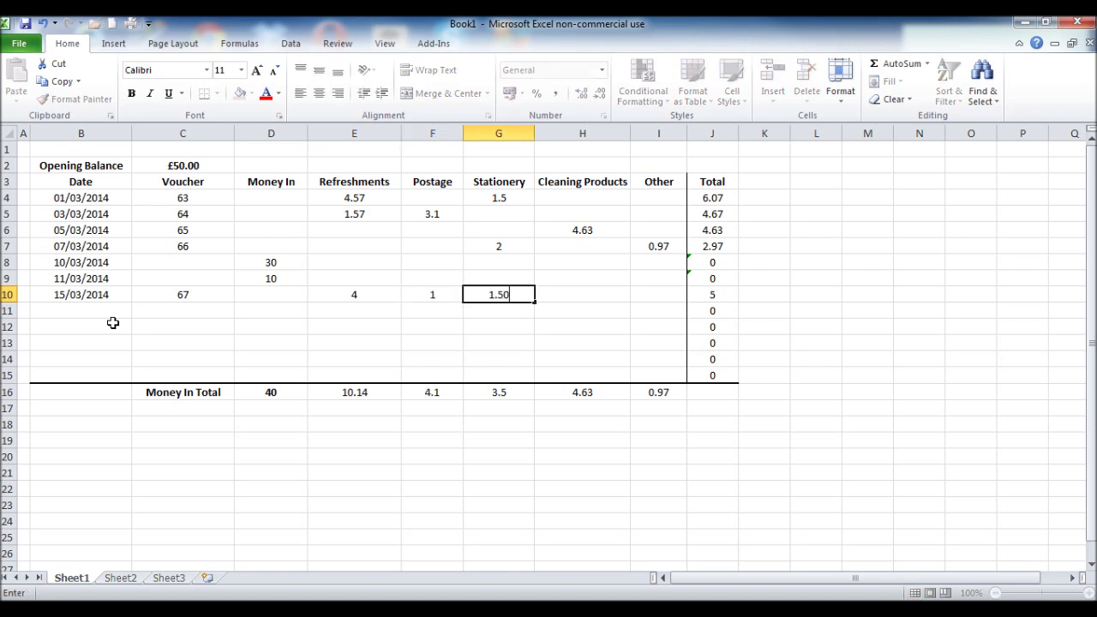
pyautogui.press('Return')
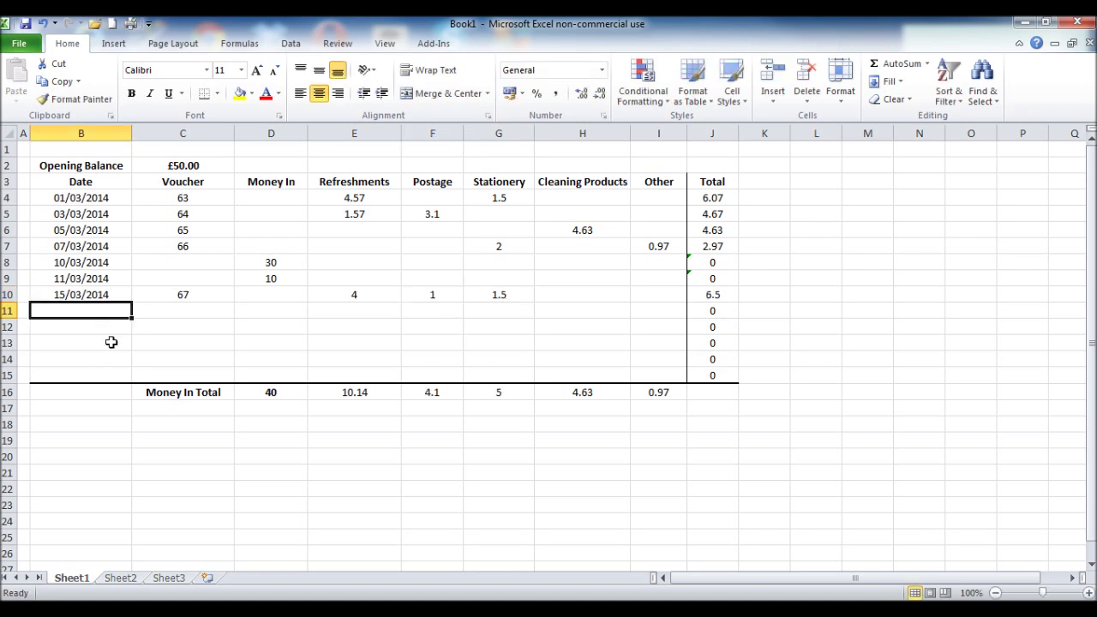
pyautogui.write('17/03/2014')
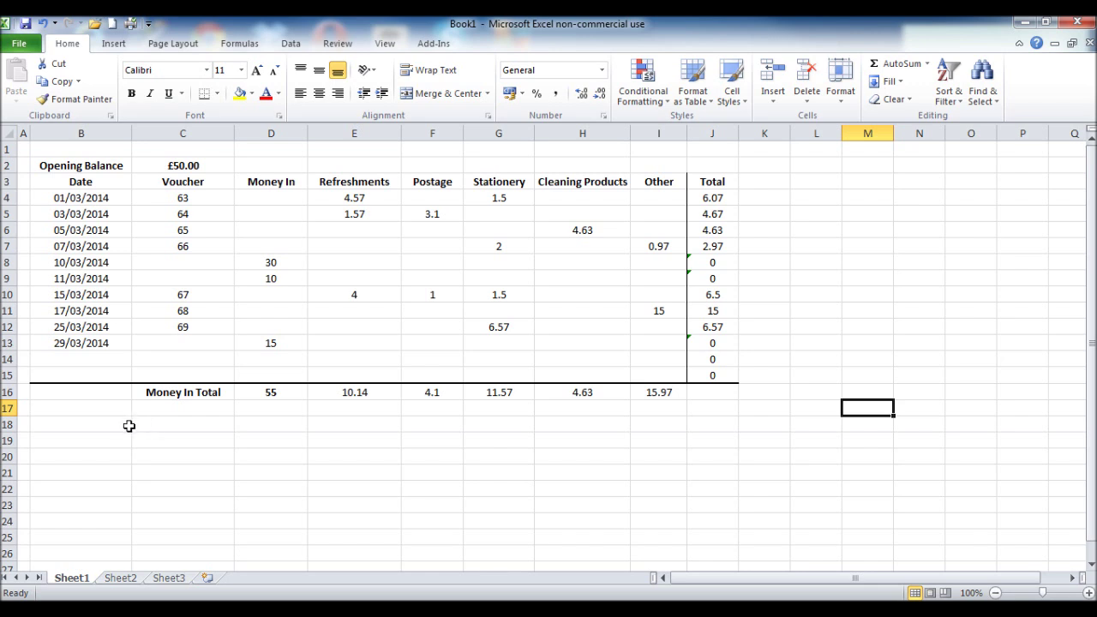
# Type 'Closing Balance' in B18 and move to the adjacent value cell.
pyautogui.click(82, 422)
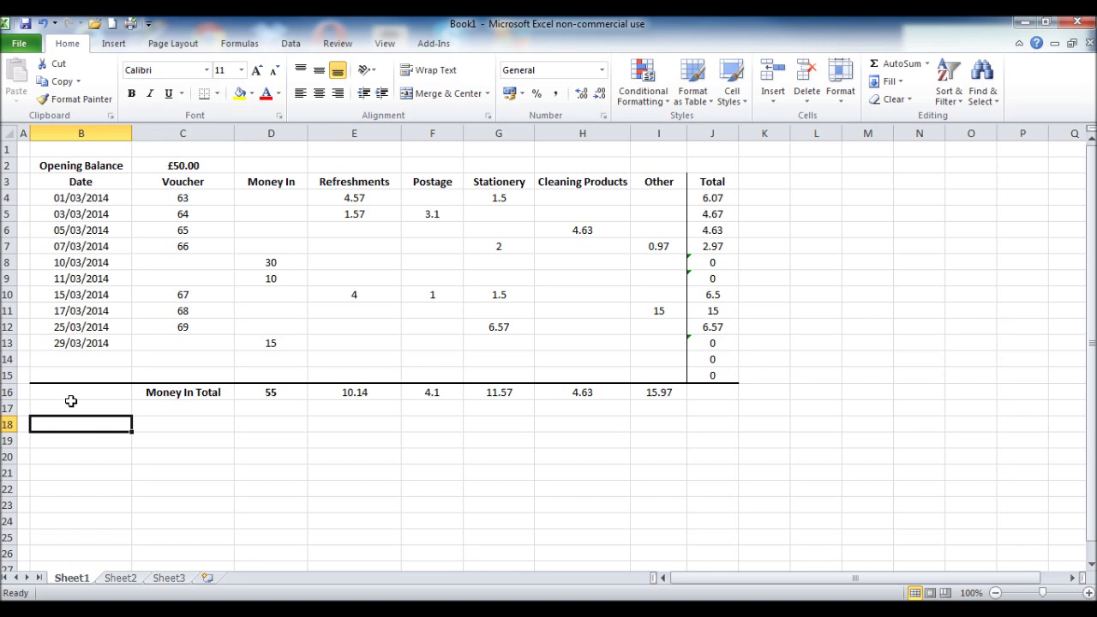
pyautogui.write('C')
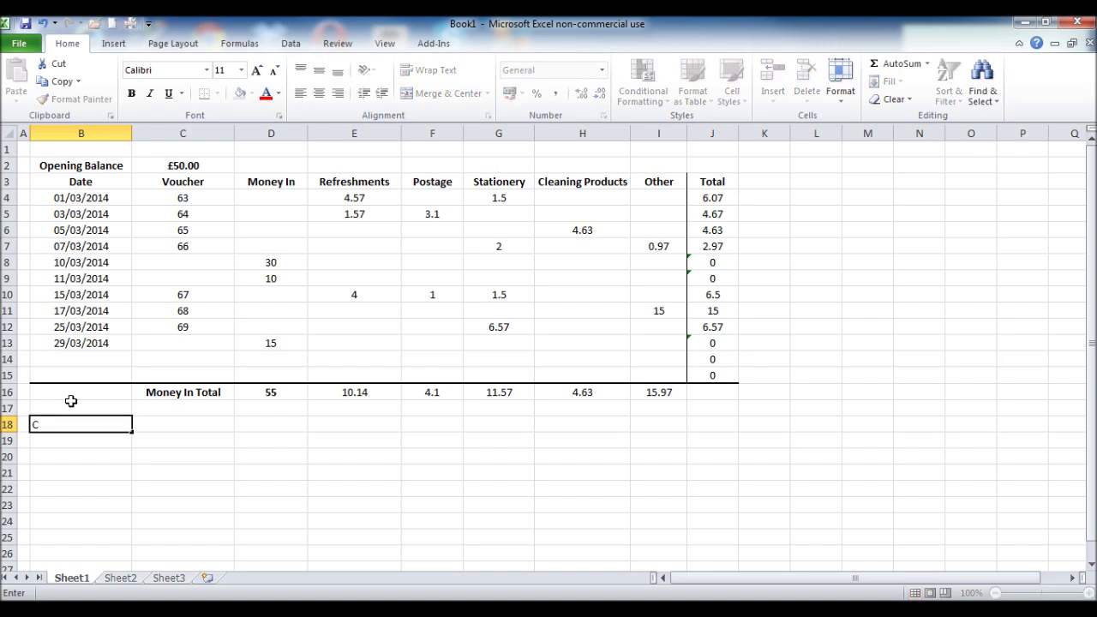
pyautogui.write('losing Balance')
pyautogui.press('Return')
pyautogui.press('Right')
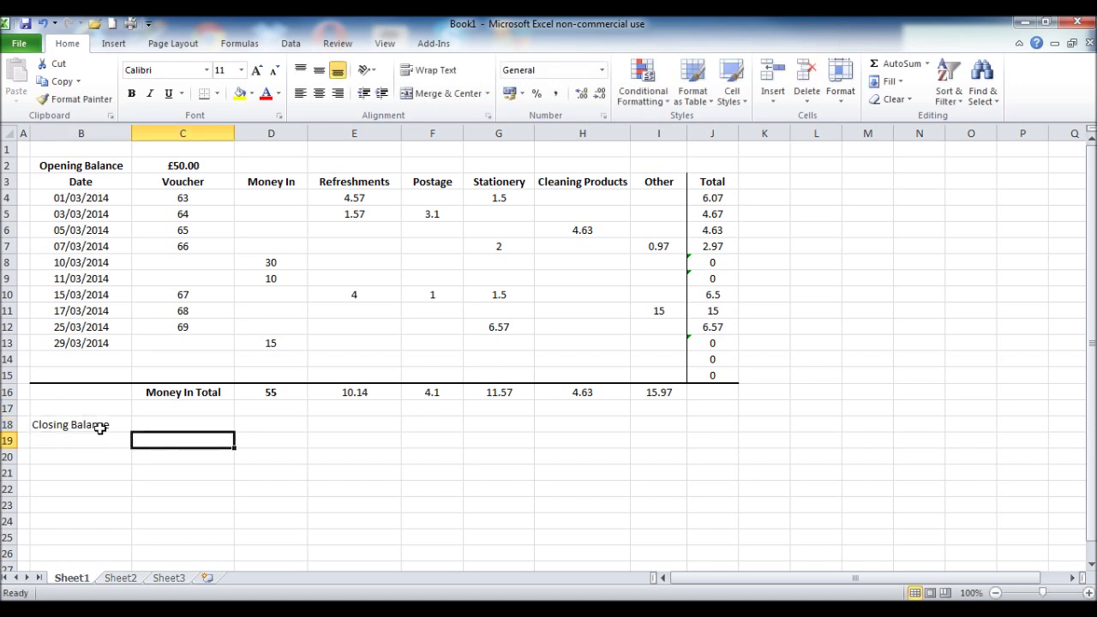
# Put =SUM(J4:J15) in J16 to total the Total column at 46.41.
pyautogui.click(666, 392)
pyautogui.click(713, 392)
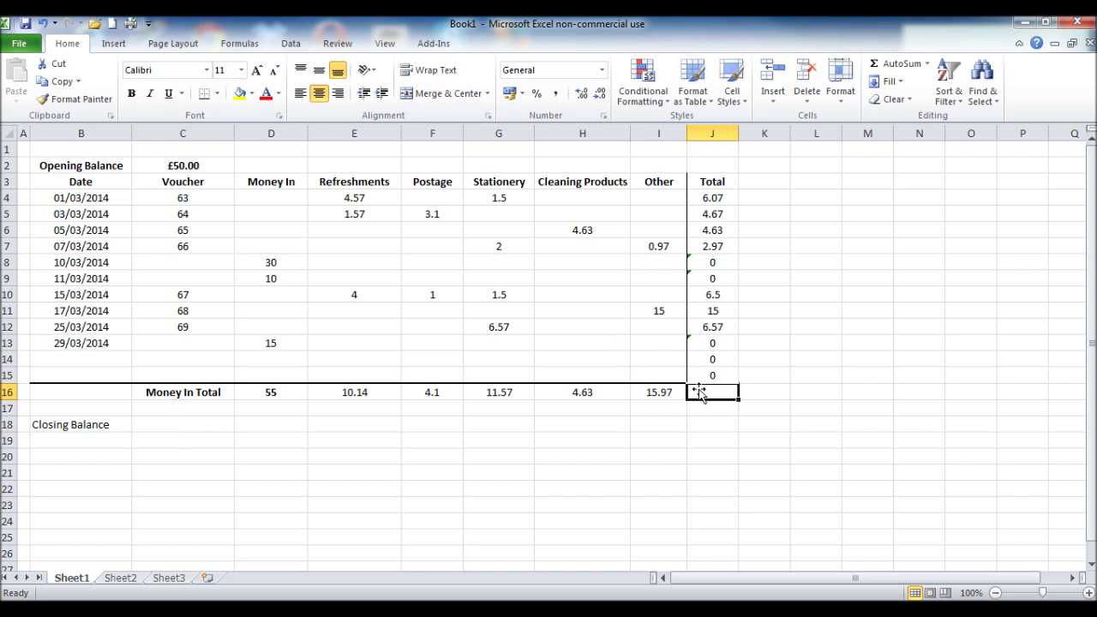
pyautogui.write('=')
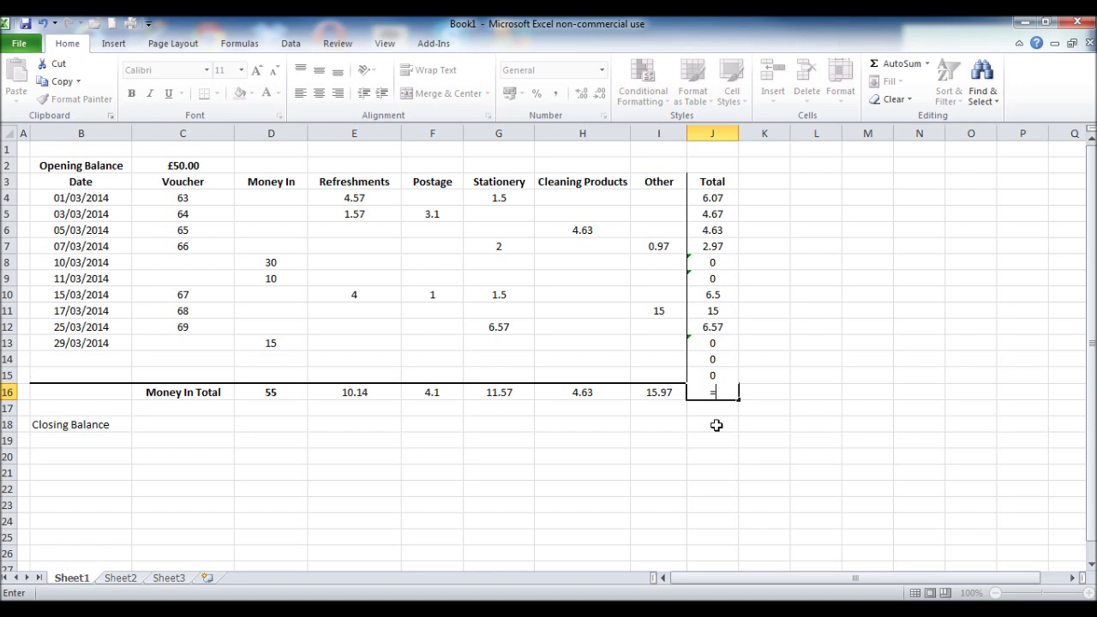
pyautogui.write('sum')
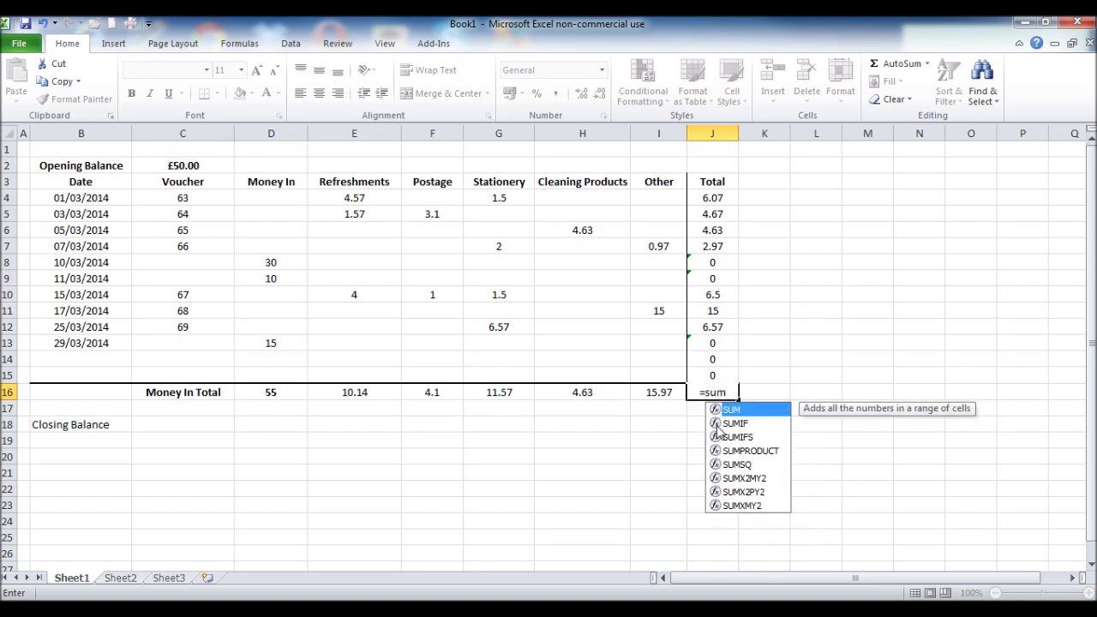
pyautogui.write('(')
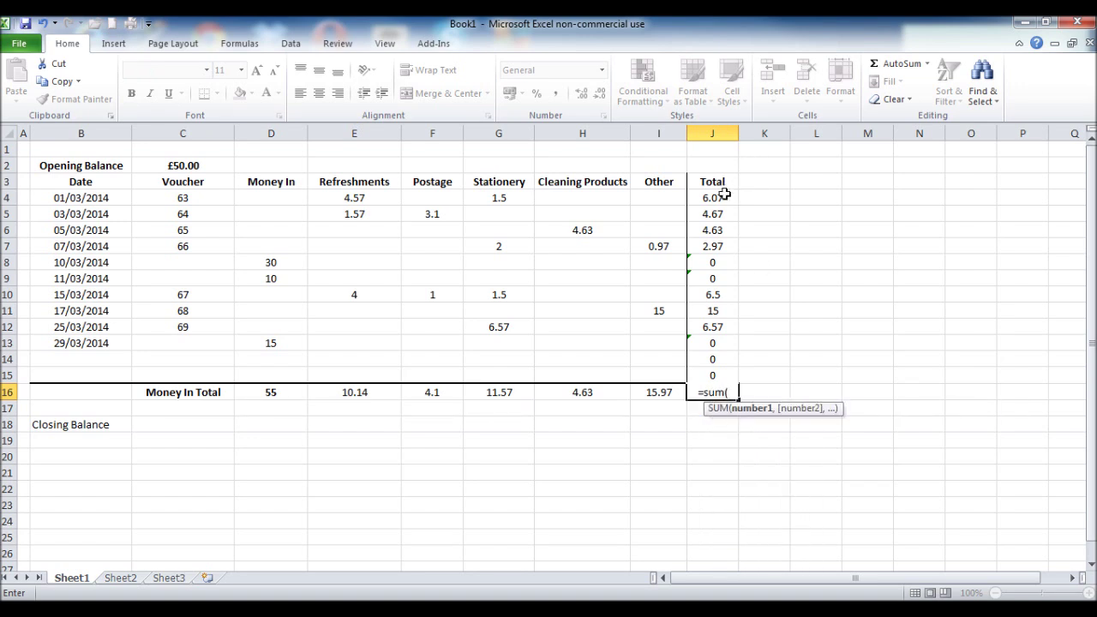
pyautogui.moveTo(726, 194); pyautogui.dragTo(725, 376)
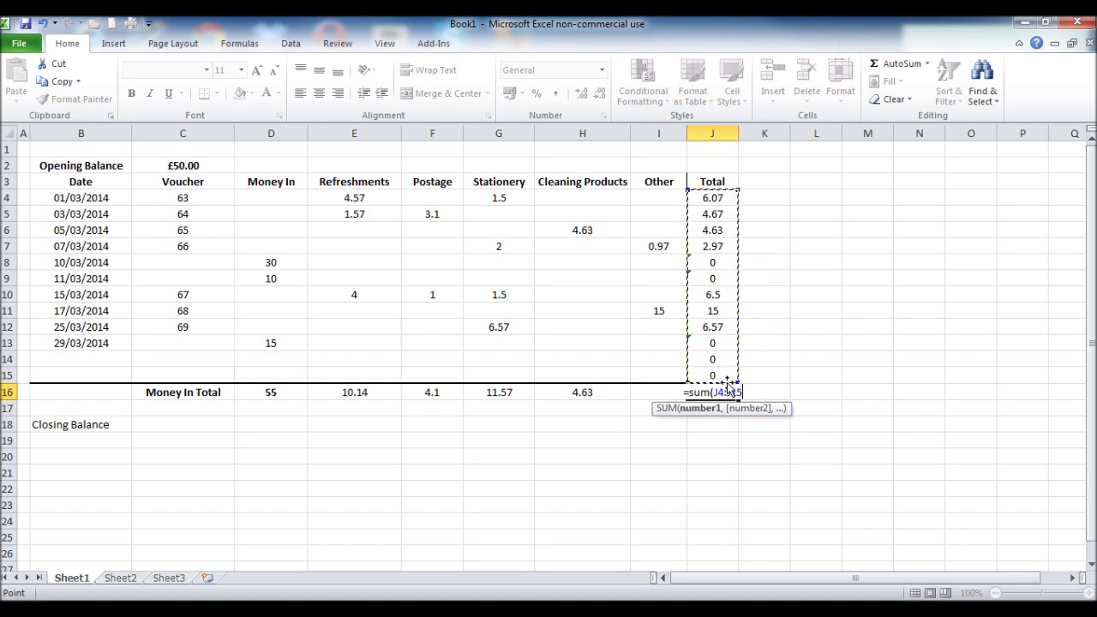
pyautogui.write(')')
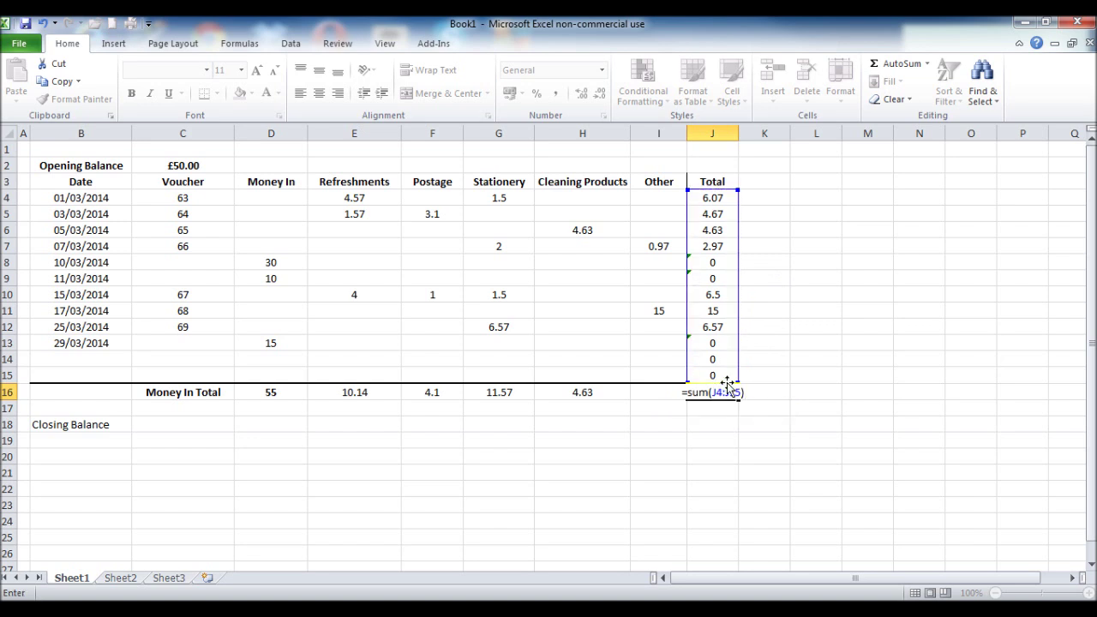
pyautogui.press('Return')
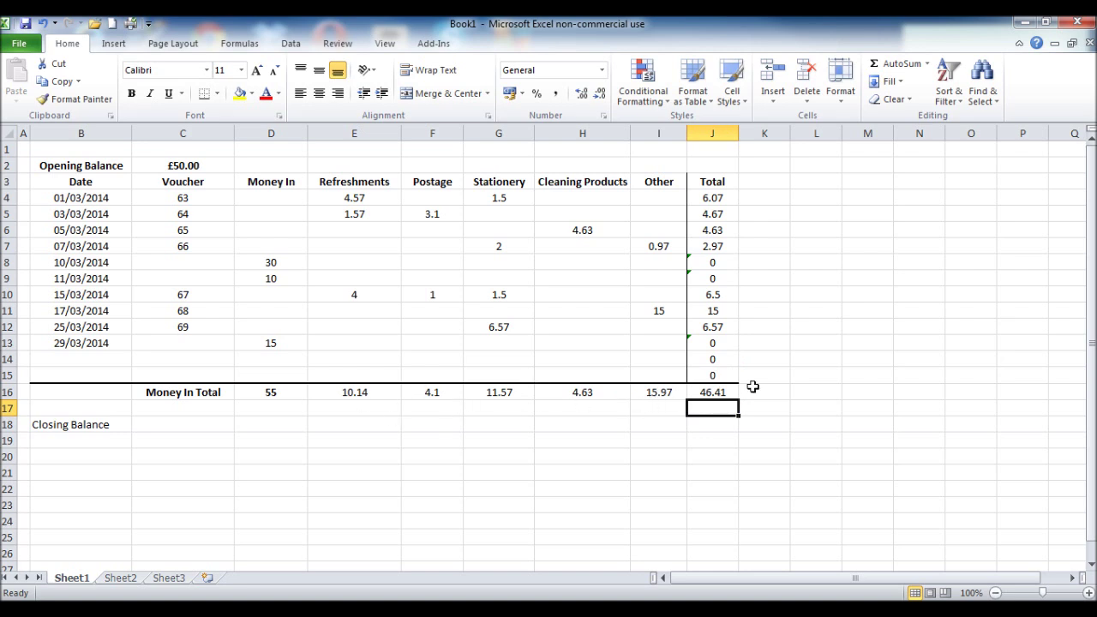
# Enter the closing balance formula in C18: opening balance C2 minus J16 plus D16.
pyautogui.click(190, 423)
pyautogui.press('F2')
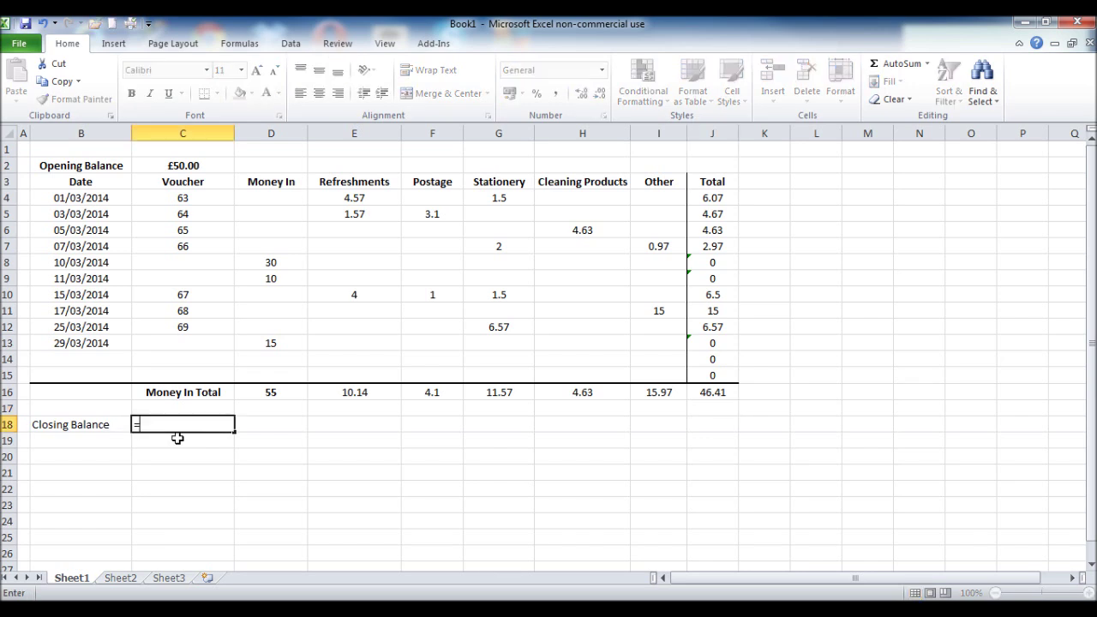
pyautogui.press('Escape')
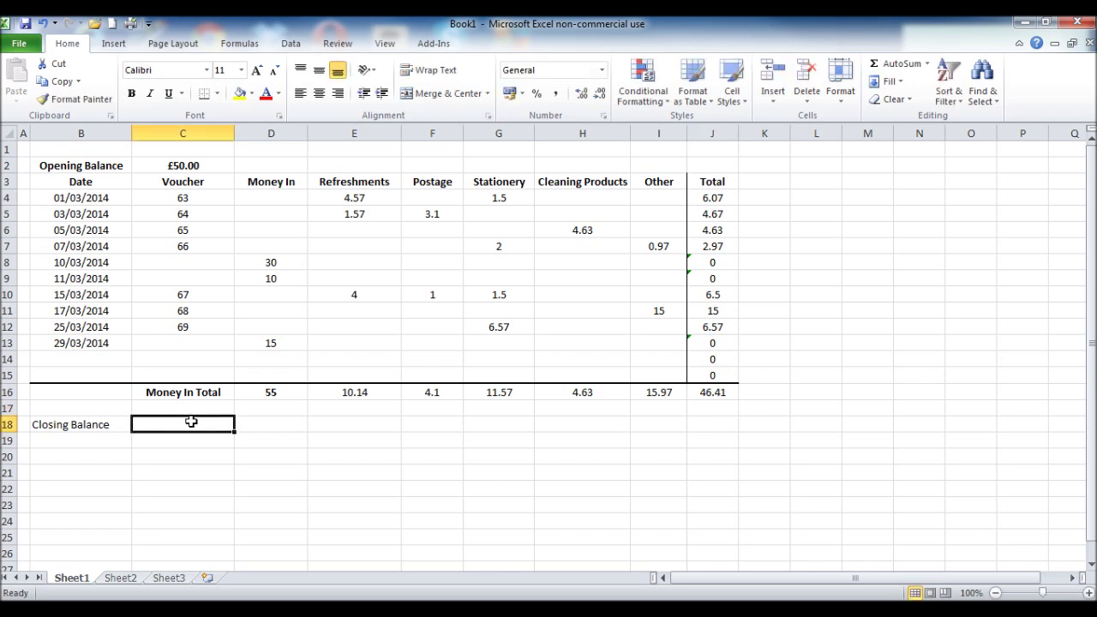
pyautogui.write('=')
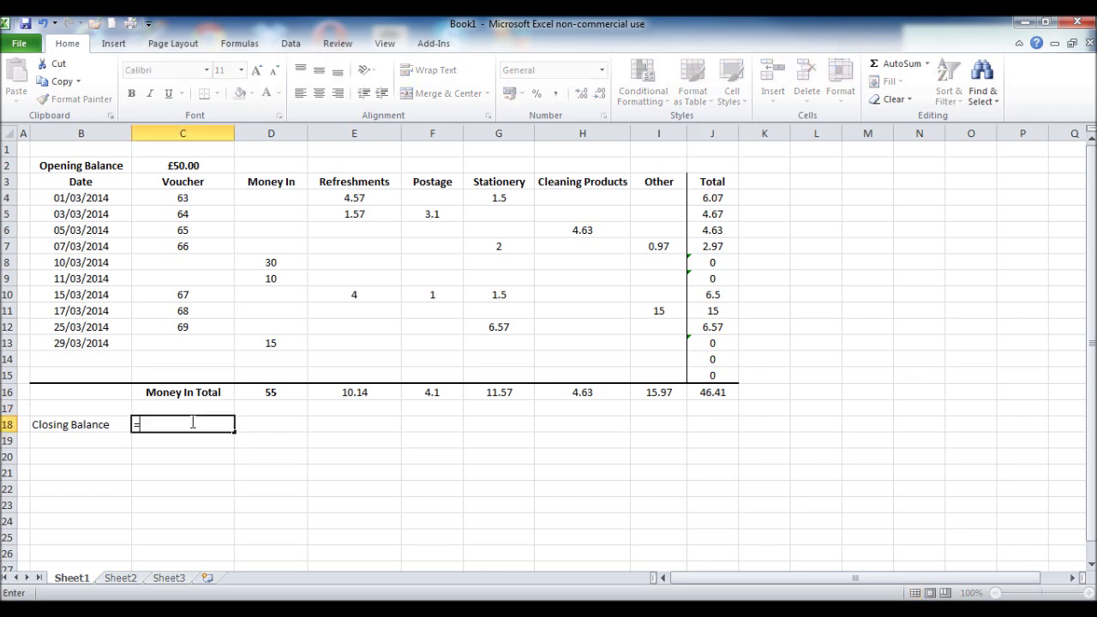
pyautogui.click(190, 166)
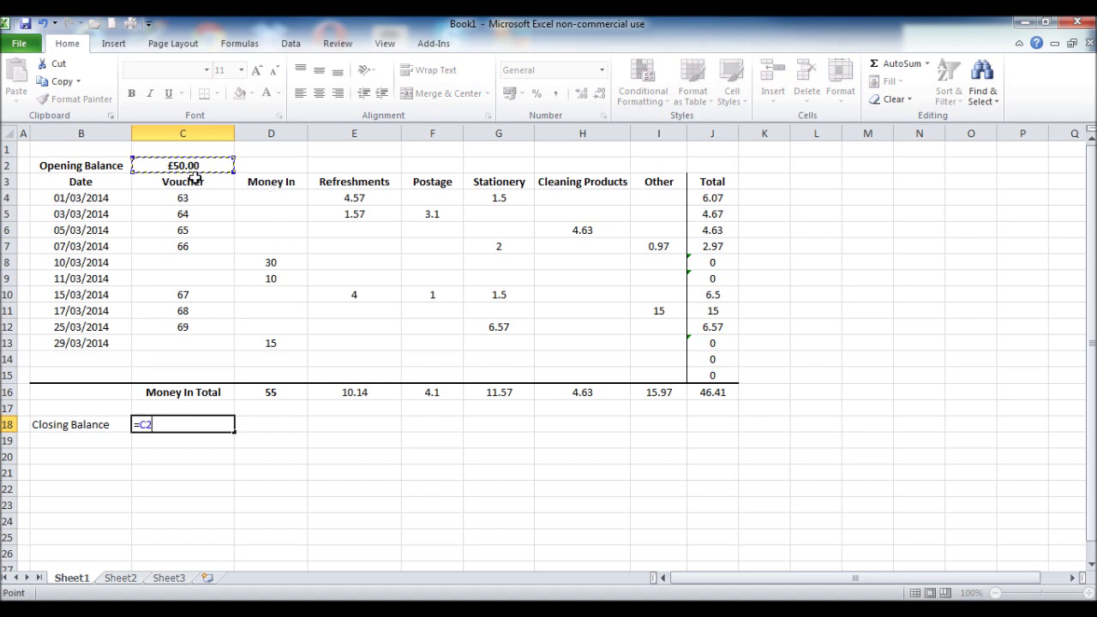
pyautogui.write('-')
pyautogui.click(707, 391)
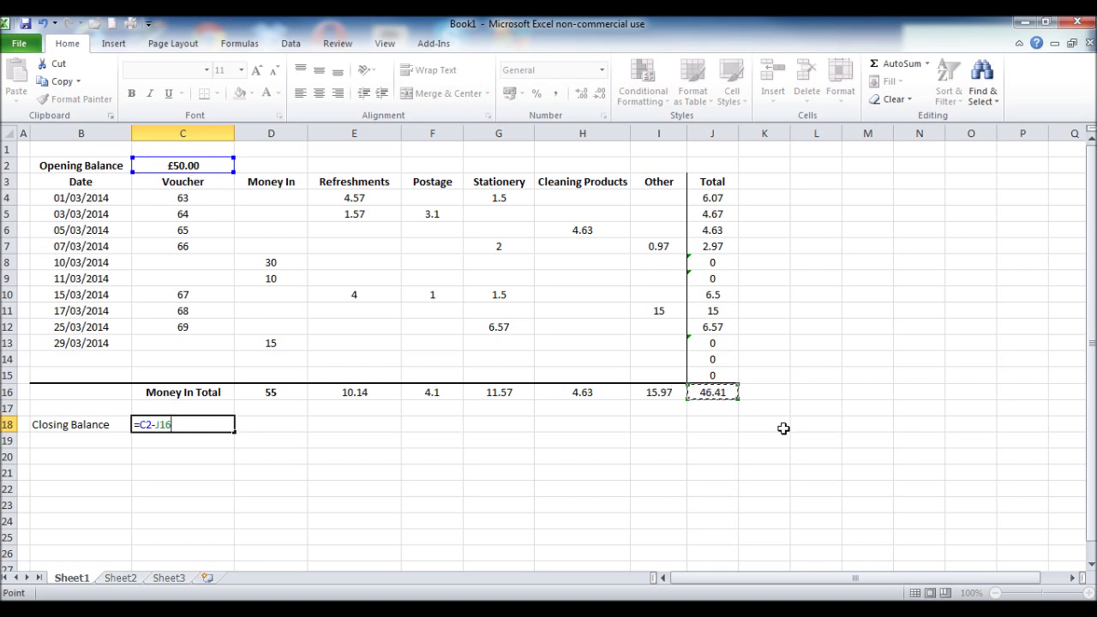
pyautogui.write('+')
pyautogui.click(267, 392)
pyautogui.press('Return')
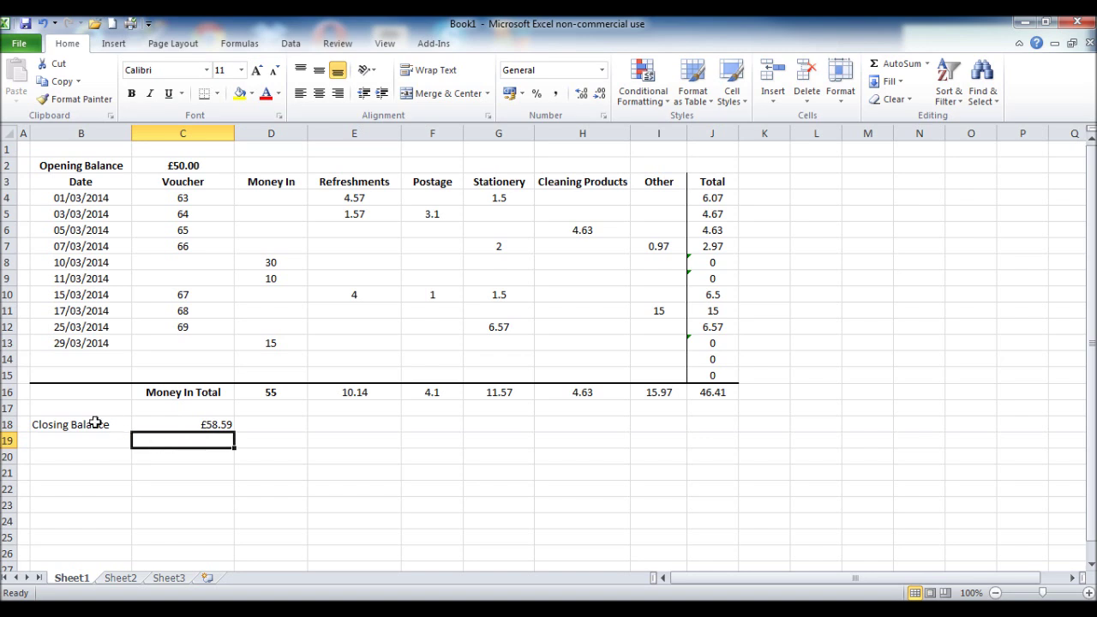
# Make the Closing Balance label and value in B18:C18 bold and centred.
pyautogui.moveTo(86, 425); pyautogui.dragTo(157, 423)
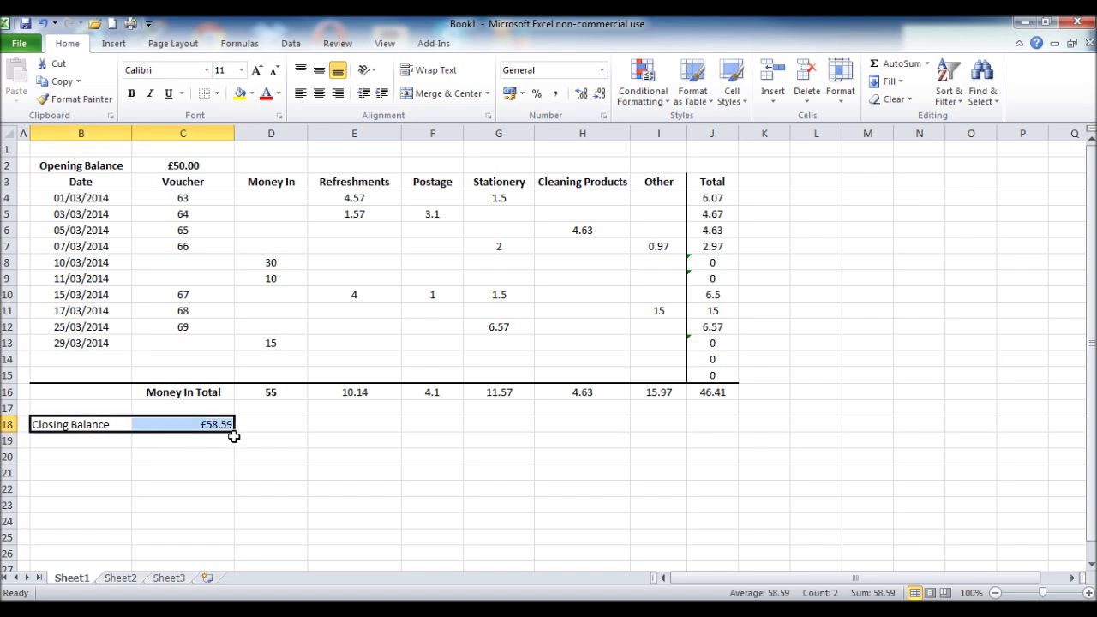
pyautogui.click(132, 95)
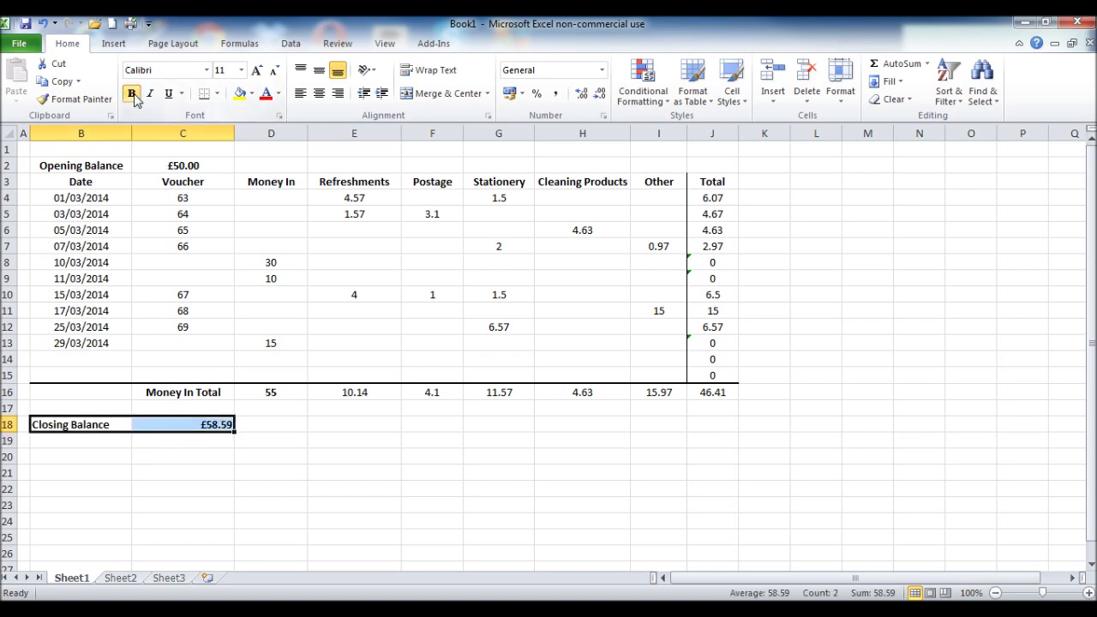
pyautogui.click(322, 97)
pyautogui.click(363, 480)
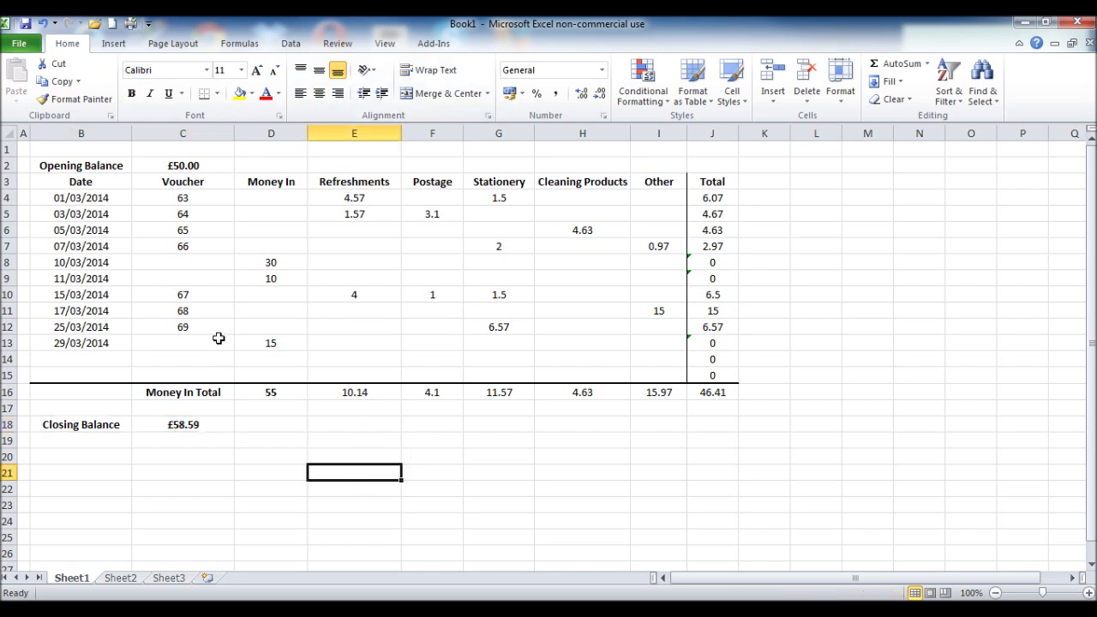
# Rename Sheet1 to 'March 2014'.
pyautogui.rightClick(80, 578)
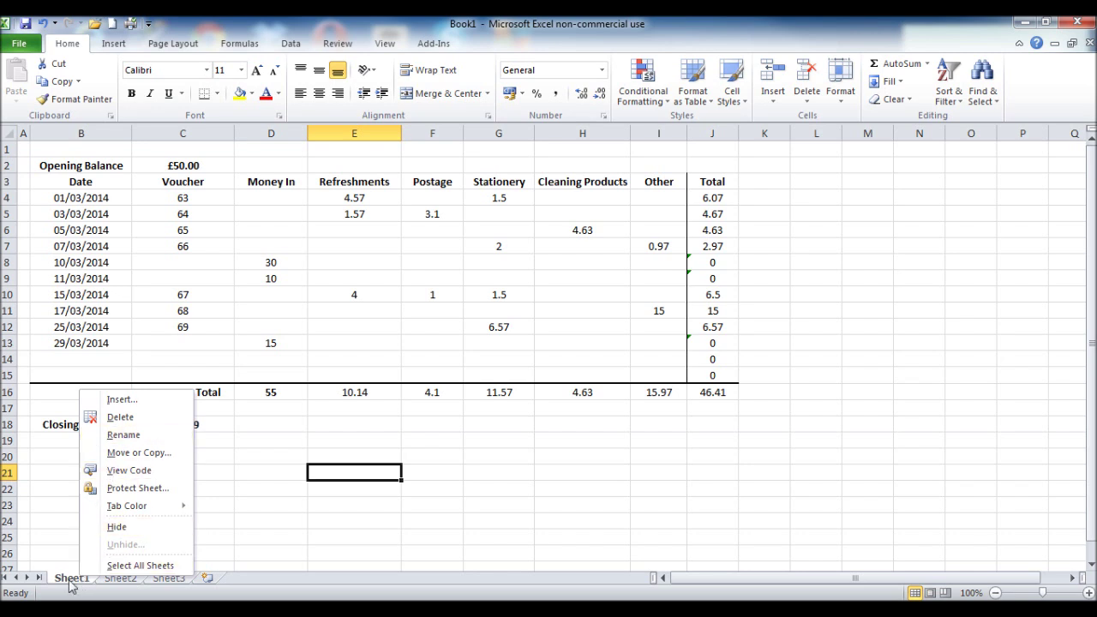
pyautogui.click(128, 435)
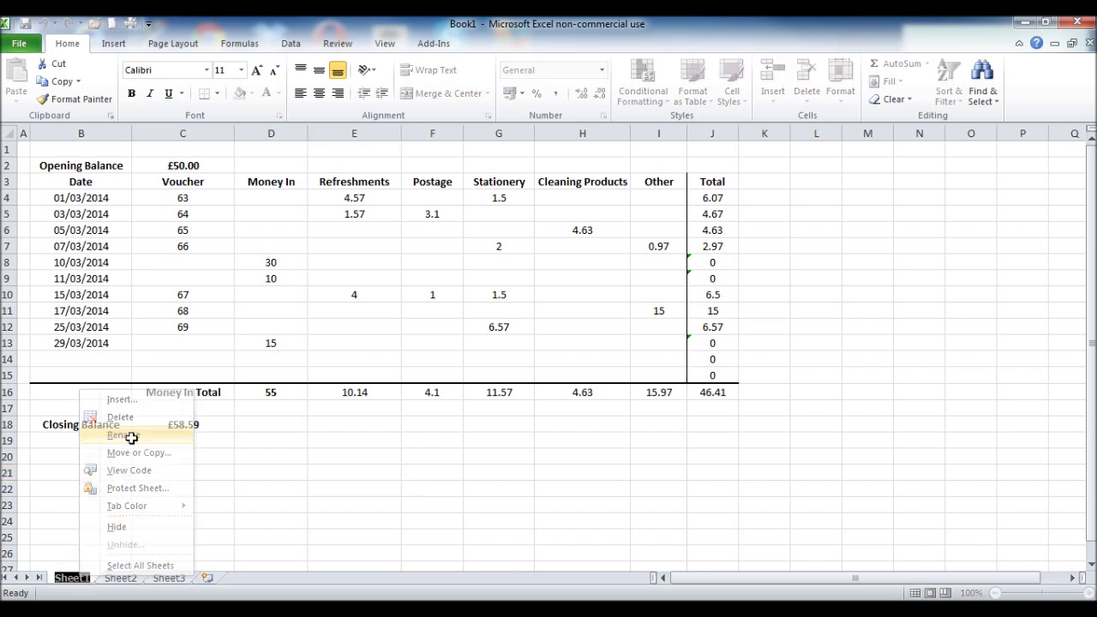
pyautogui.write('M')
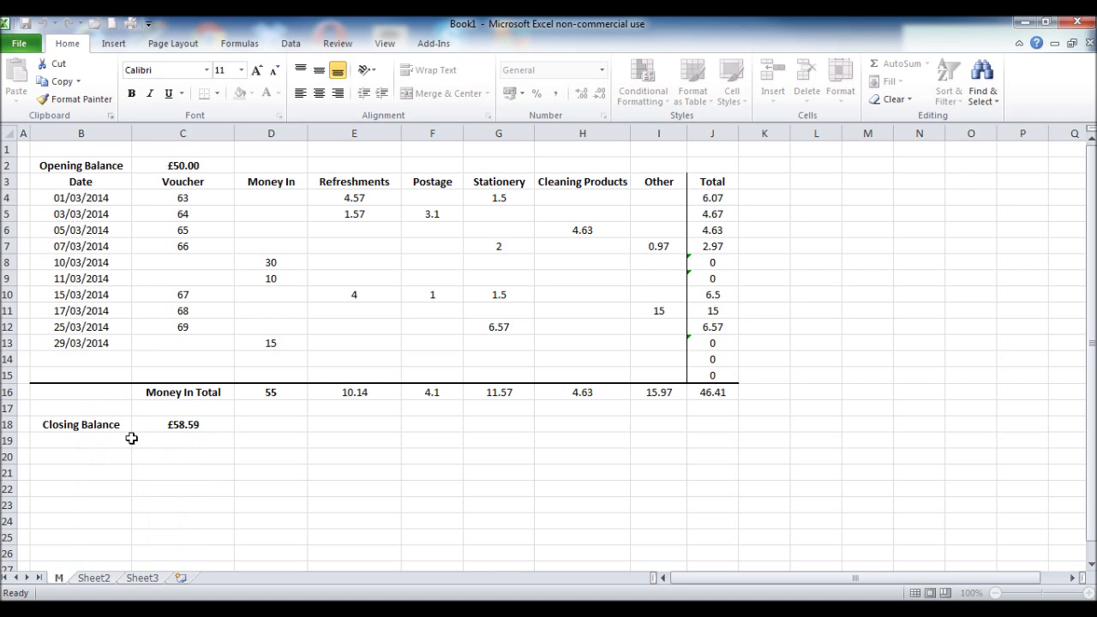
pyautogui.write('arch')
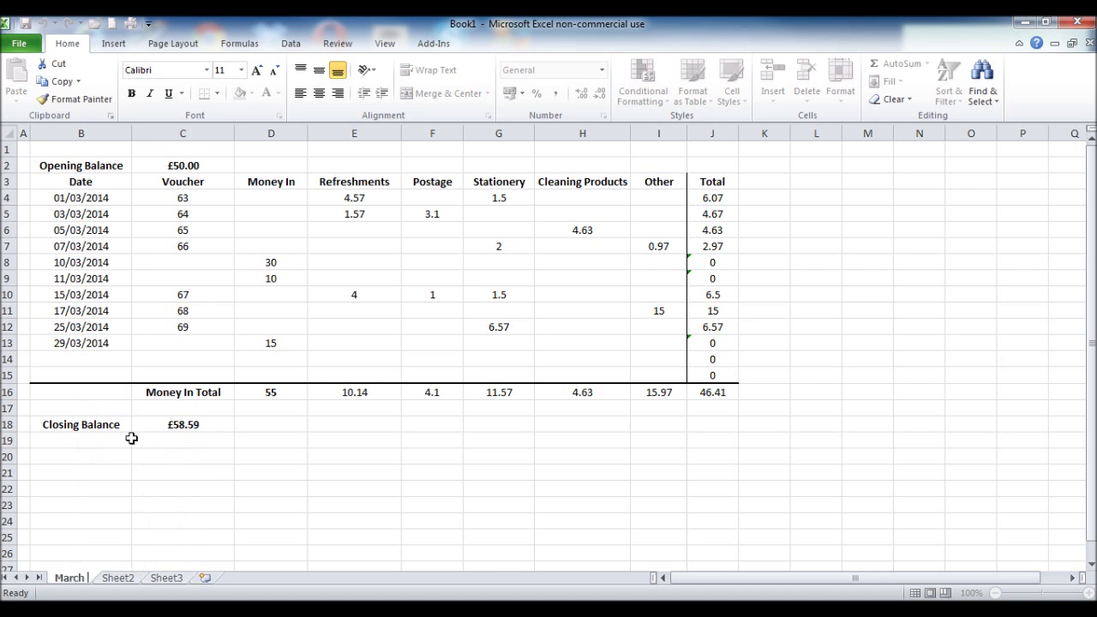
pyautogui.write(' 2014')
pyautogui.click(162, 505)
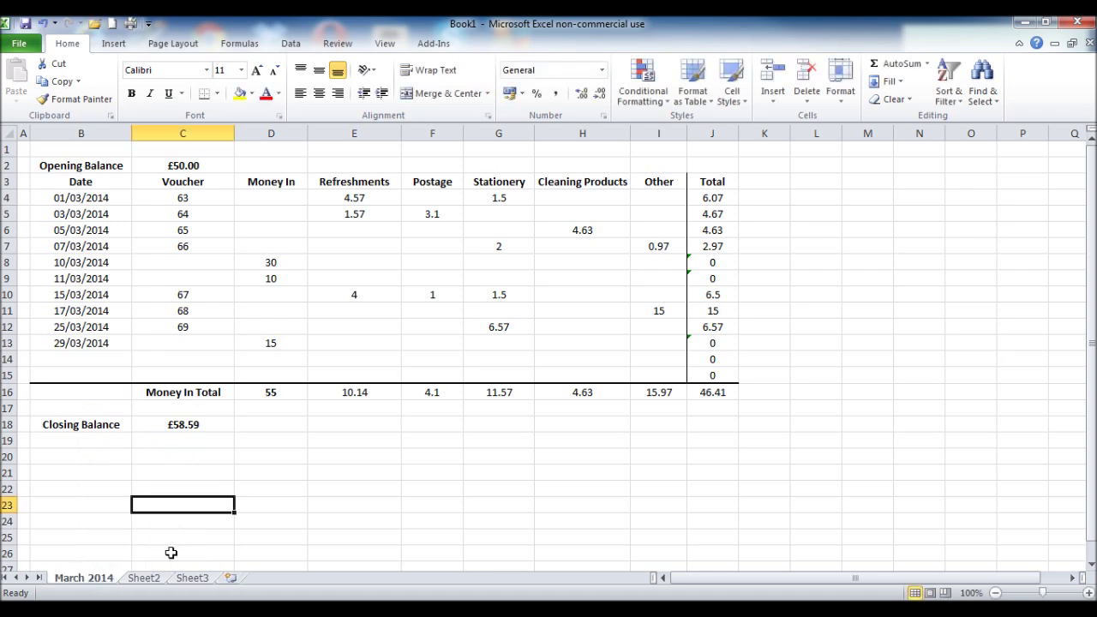
# Rename Sheet2 to 'April 2014'.
pyautogui.rightClick(153, 579)
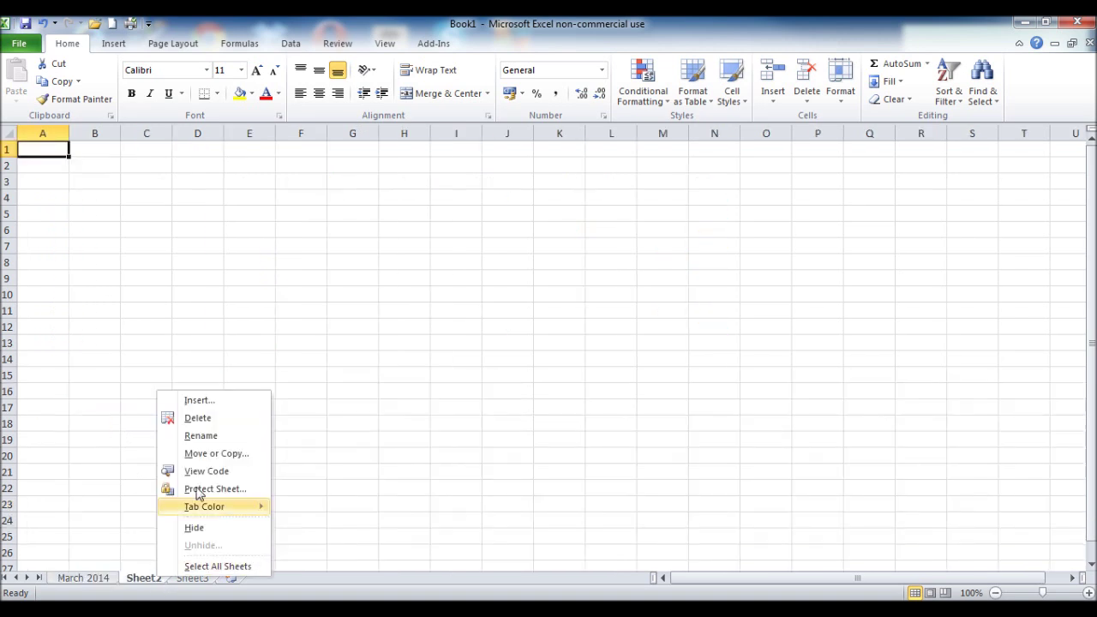
pyautogui.click(214, 436)
pyautogui.write('April')
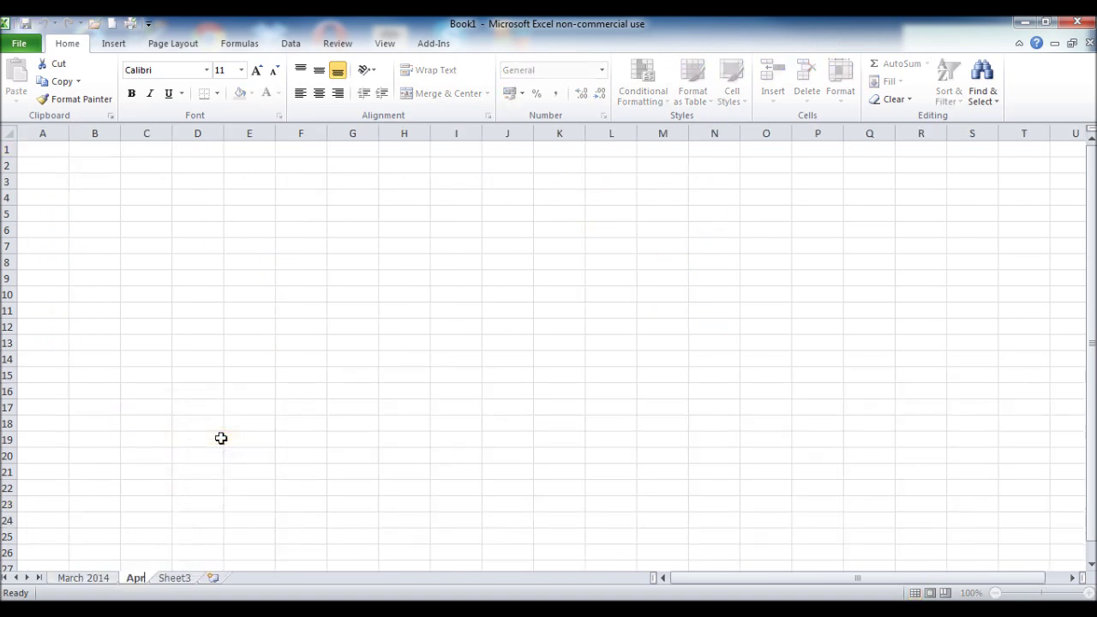
pyautogui.write(' 2014')
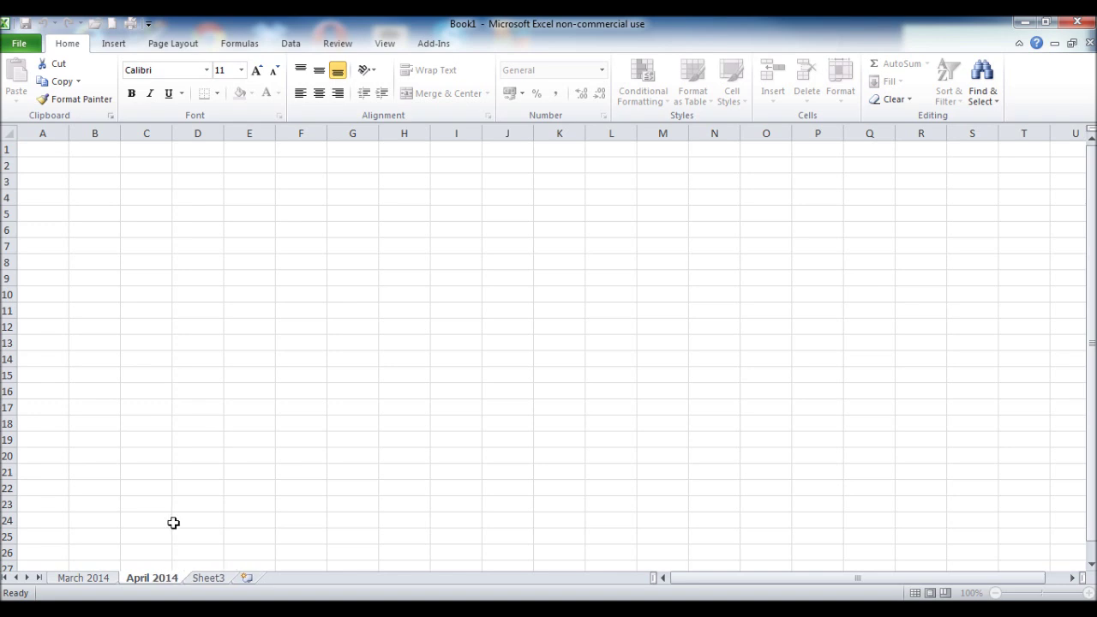
pyautogui.click(173, 521)
# Rename Sheet3 to 'May 2014' and return to the March 2014 sheet.
pyautogui.click(214, 578)
pyautogui.rightClick(214, 581)
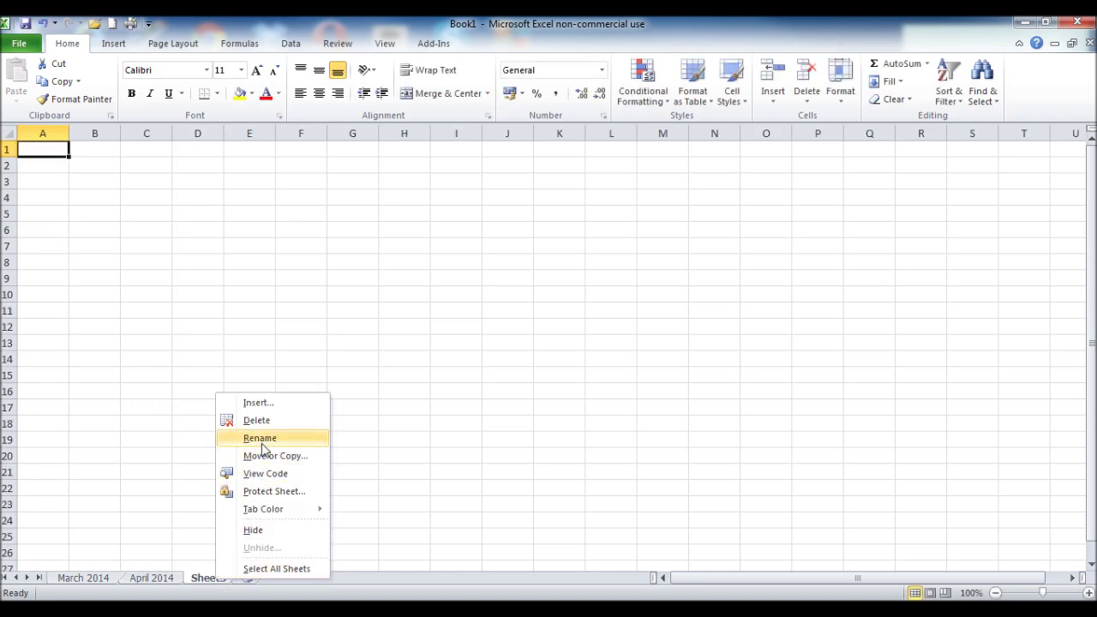
pyautogui.click(260, 441)
pyautogui.write('May 2014')
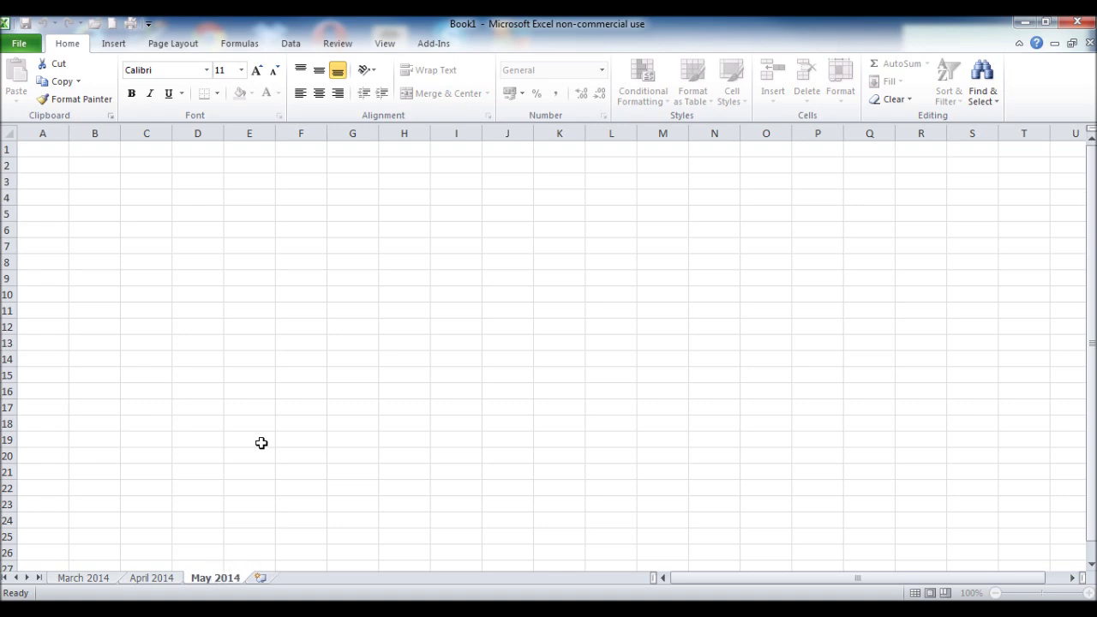
pyautogui.click(261, 442)
pyautogui.click(104, 577)
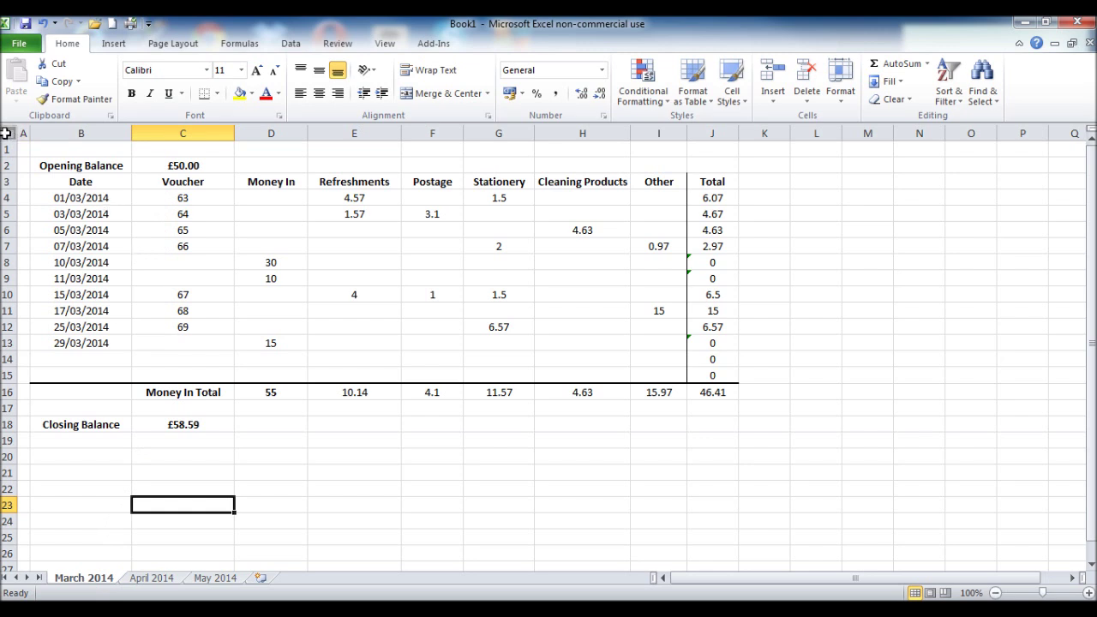
# Copy the entire March 2014 sheet and paste it into the April 2014 sheet.
pyautogui.click(6, 133)
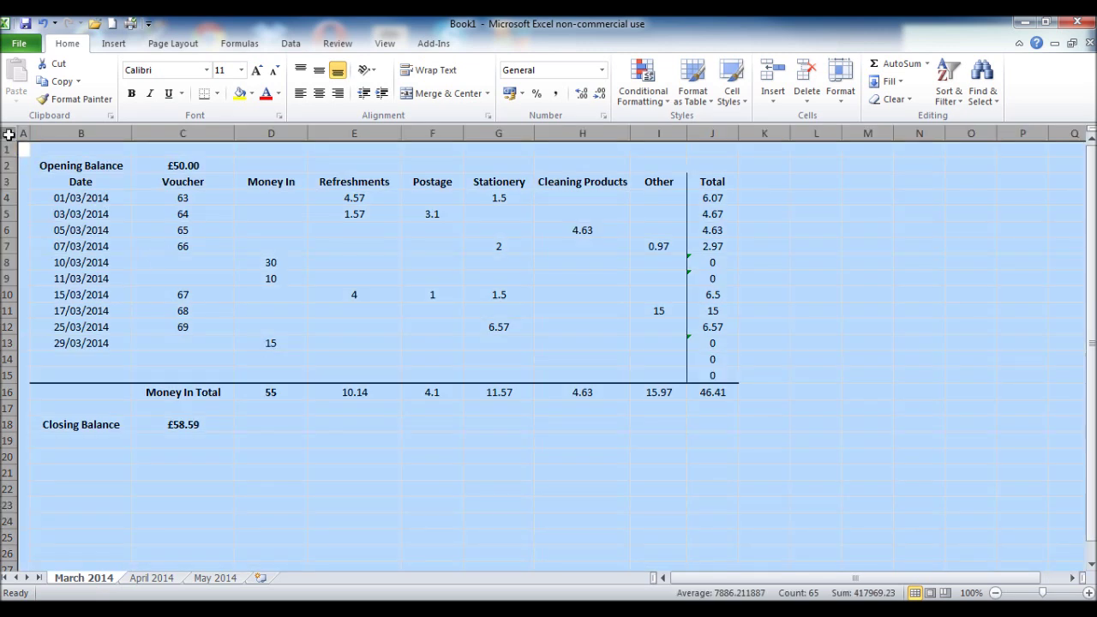
pyautogui.rightClick(8, 135)
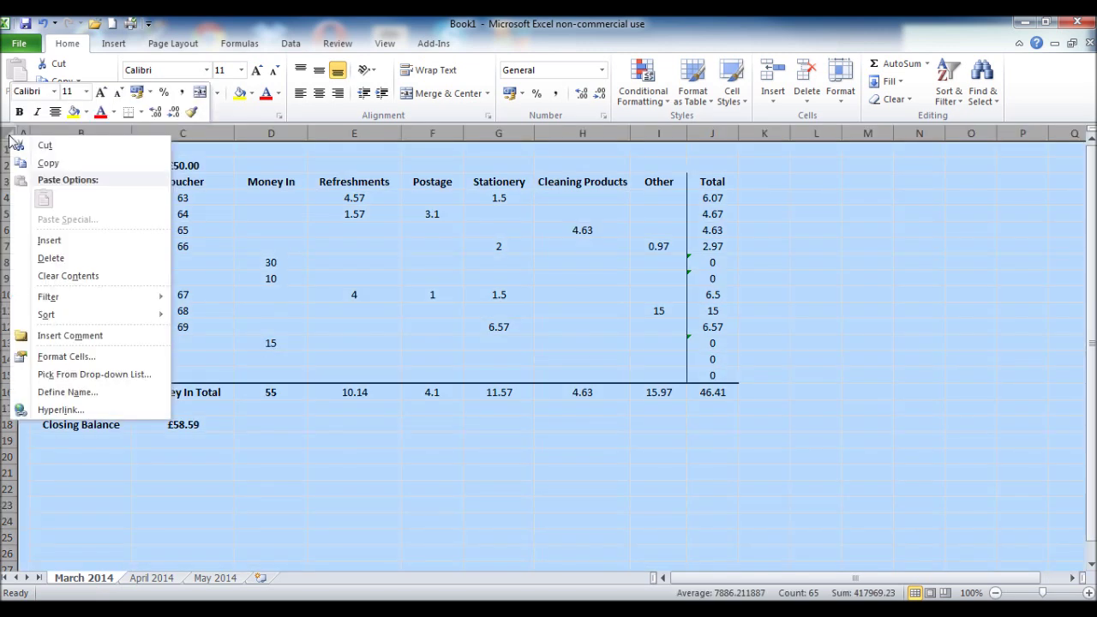
pyautogui.click(73, 162)
pyautogui.click(163, 578)
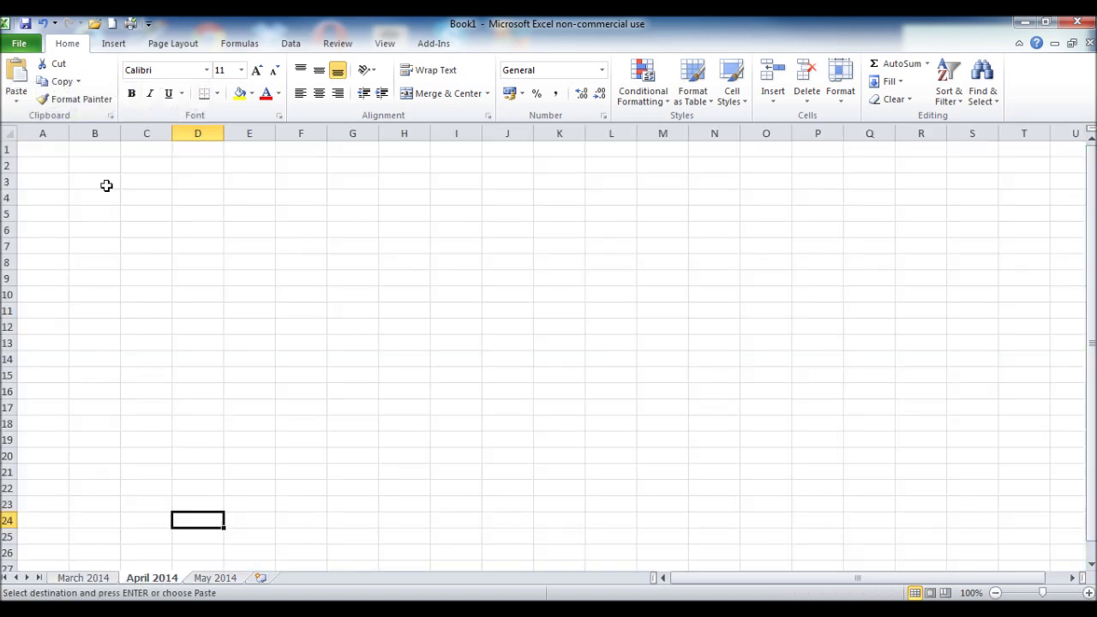
pyautogui.rightClick(8, 130)
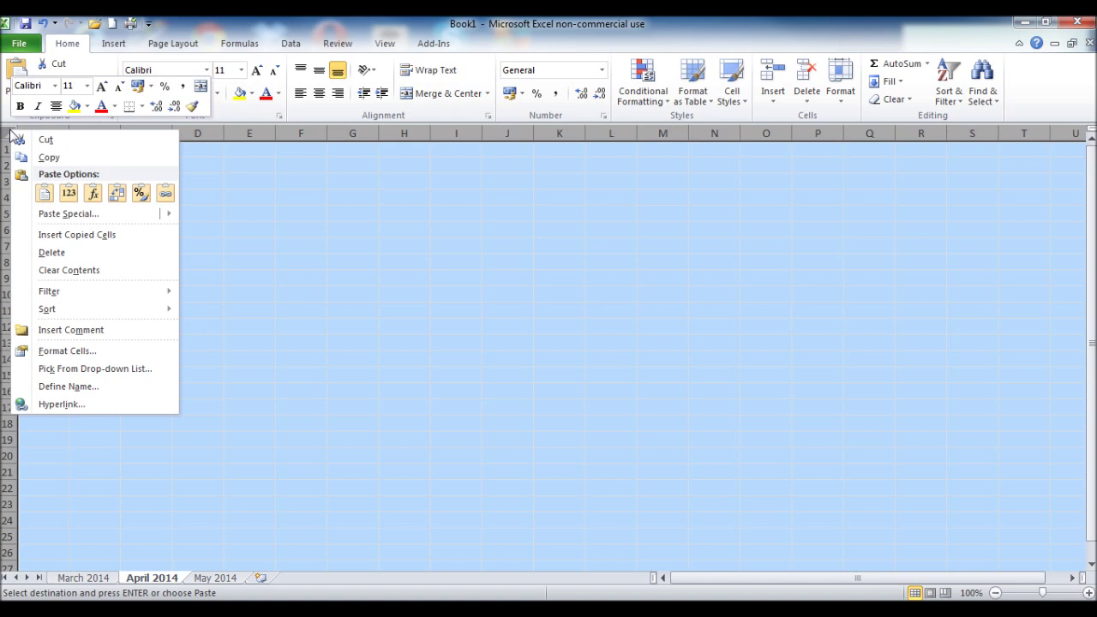
pyautogui.click(44, 195)
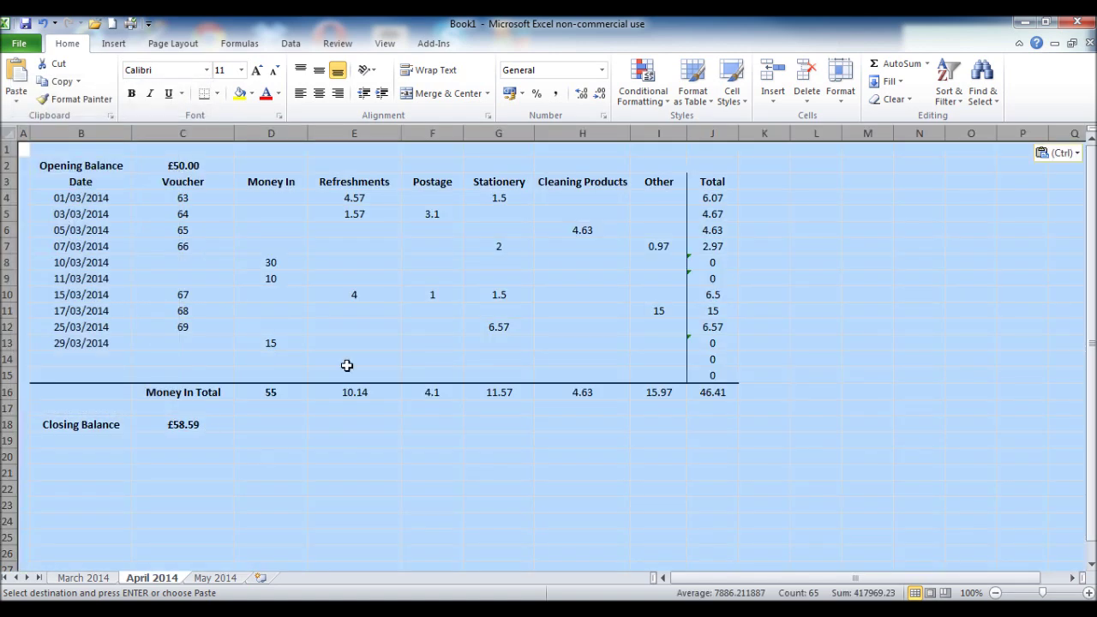
pyautogui.click(236, 474)
# Delete the copied entries in B4:I13 on the April 2014 sheet.
pyautogui.moveTo(62, 198); pyautogui.dragTo(636, 343)
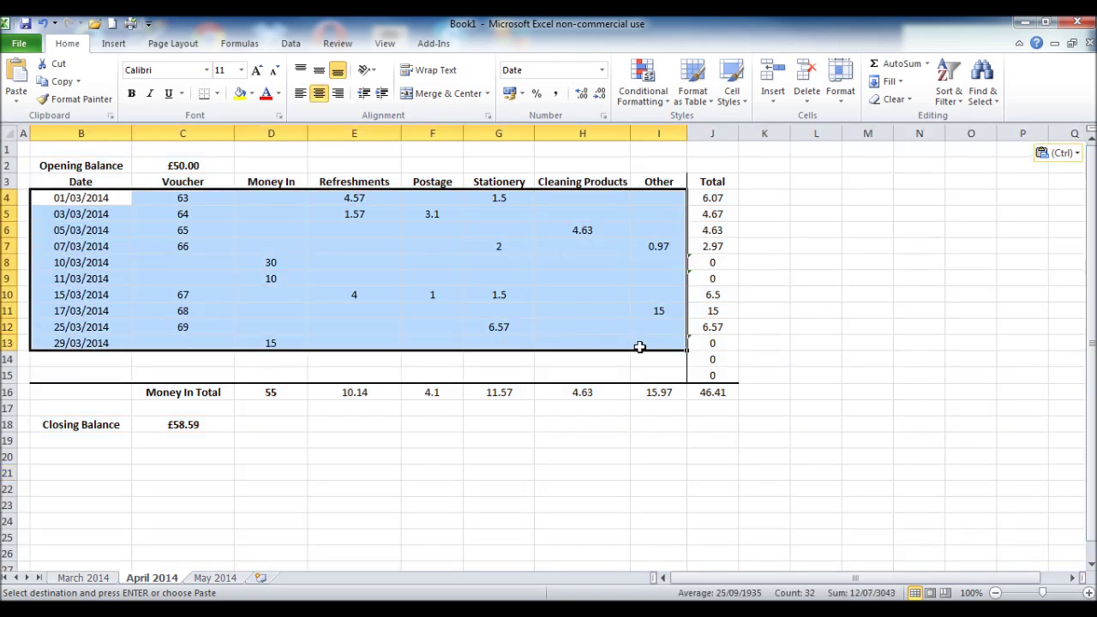
pyautogui.press('Delete')
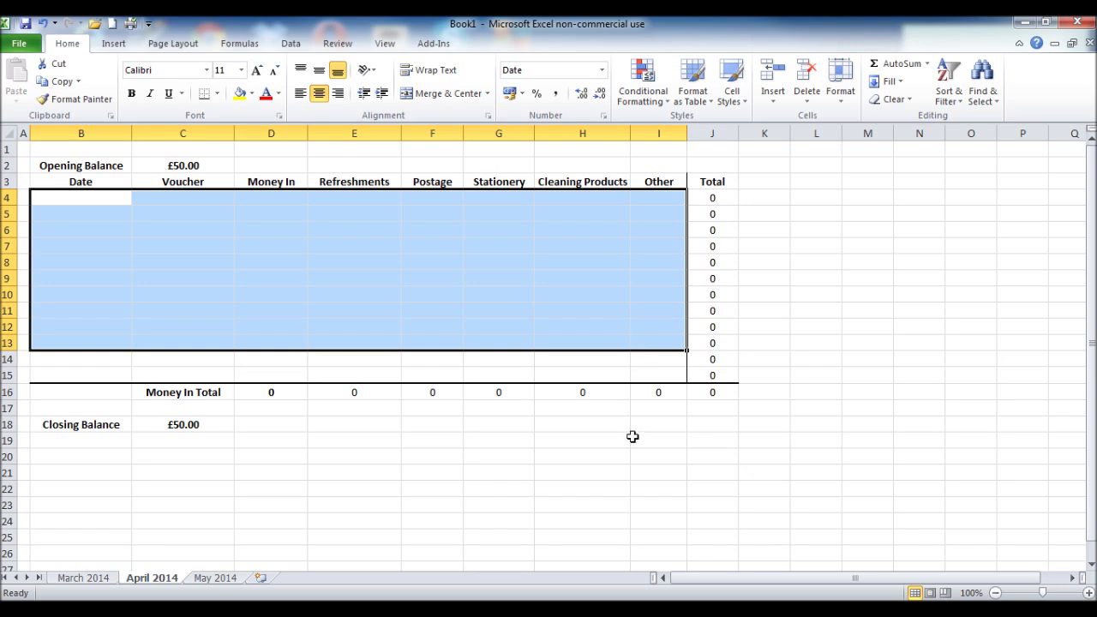
pyautogui.click(628, 437)
# Check March's closing balance, then set April's opening balance in C2 to 58.59.
pyautogui.click(99, 578)
pyautogui.click(154, 471)
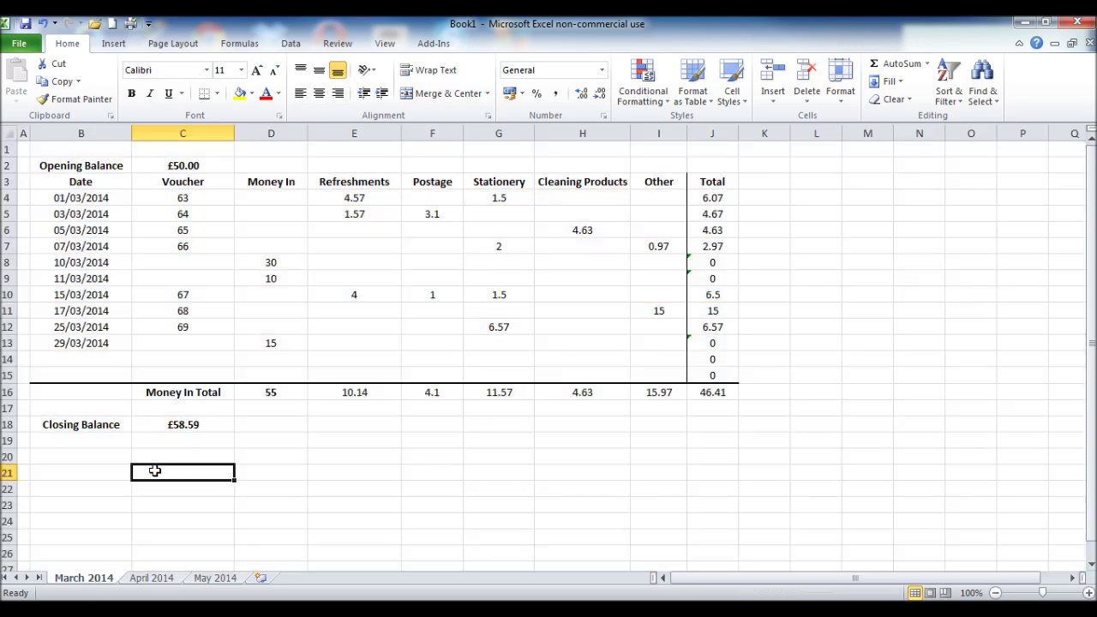
pyautogui.click(168, 581)
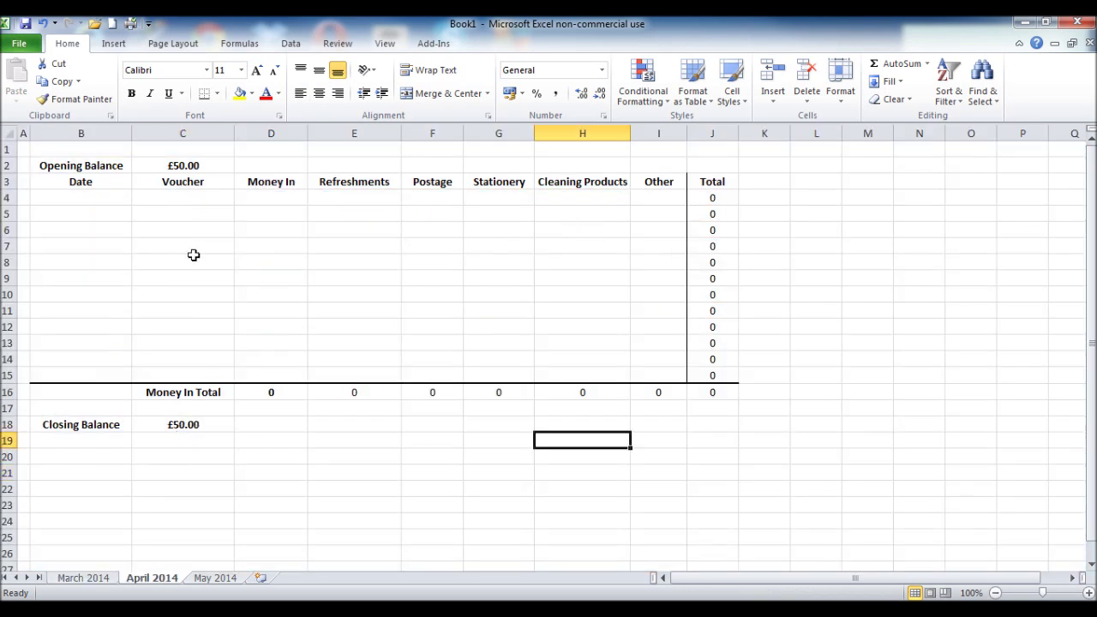
pyautogui.click(189, 165)
pyautogui.write('58.')
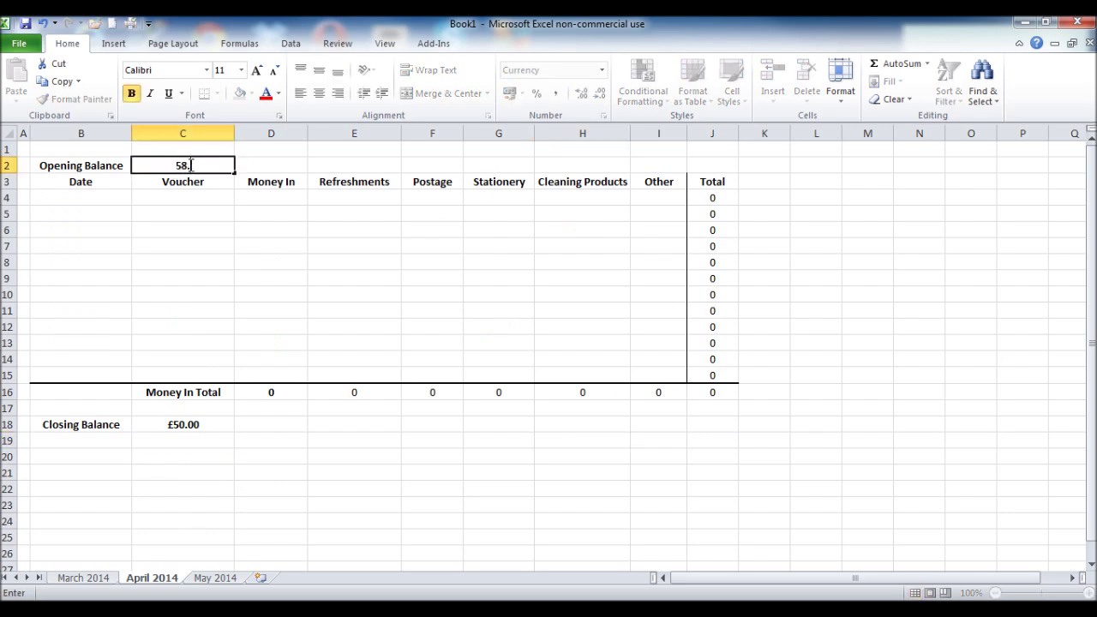
pyautogui.write('59')
pyautogui.press('Return')
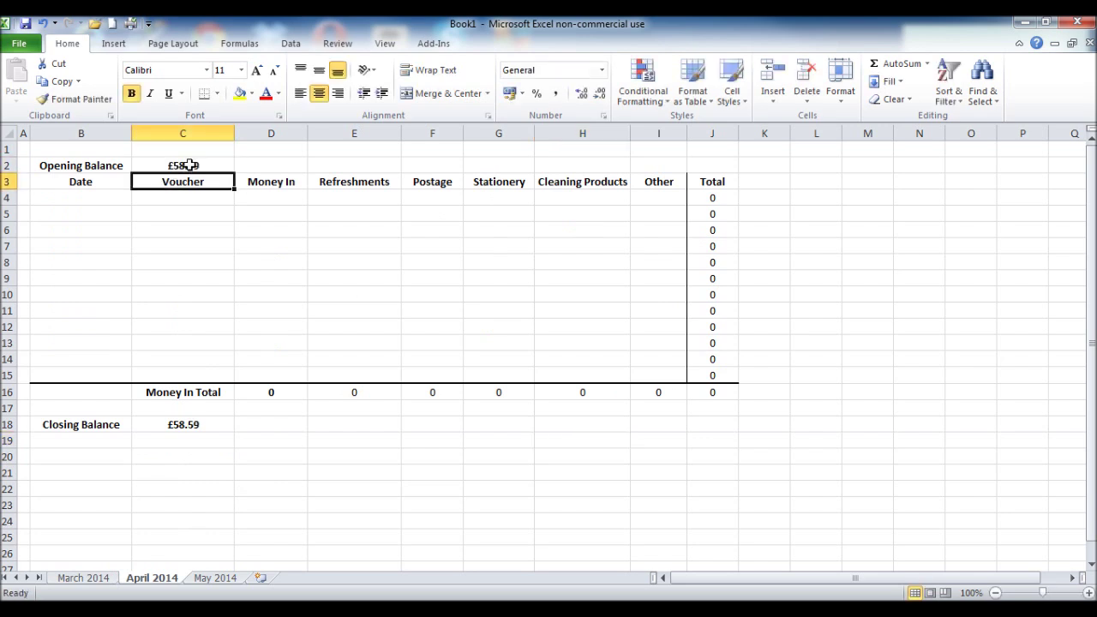